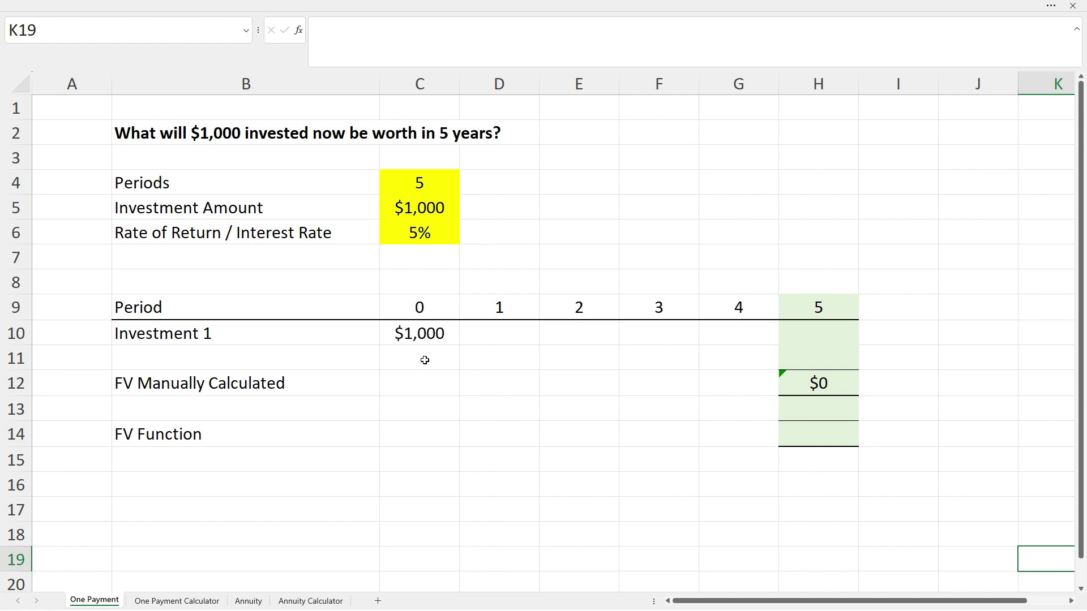
# Inspect the formula behind the period 0 value of Investment 1 in C10.
pyautogui.click(428, 335)
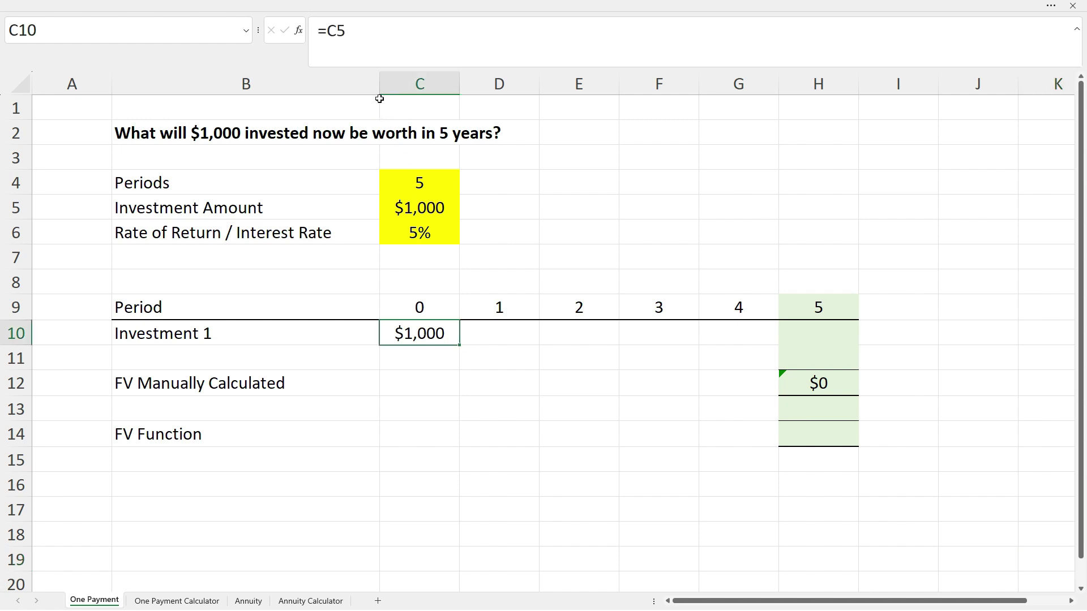
pyautogui.click(371, 33)
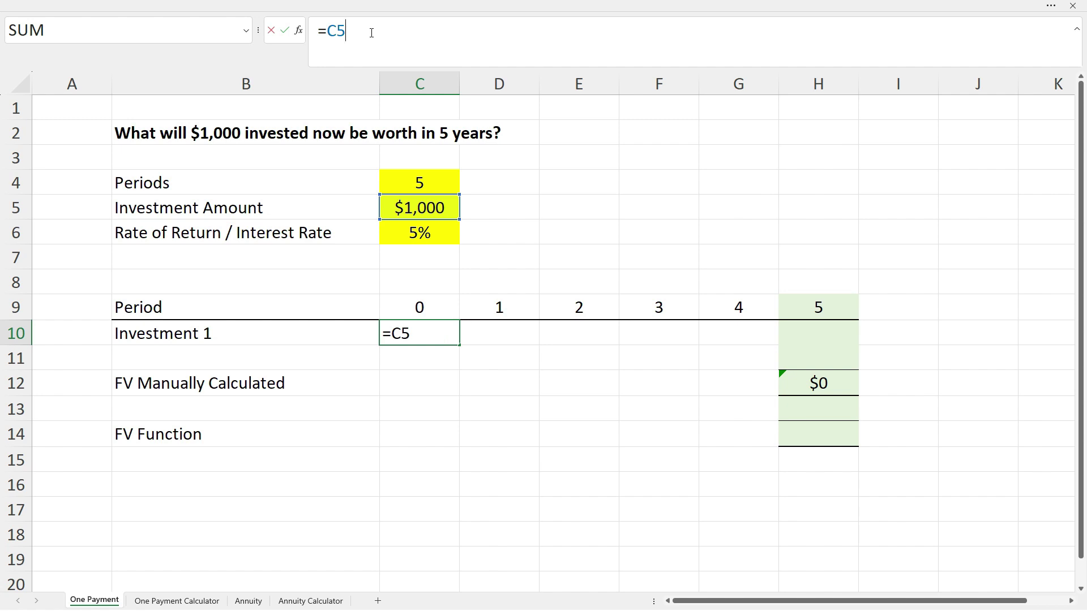
pyautogui.hotkey('ctrl', 'Return')
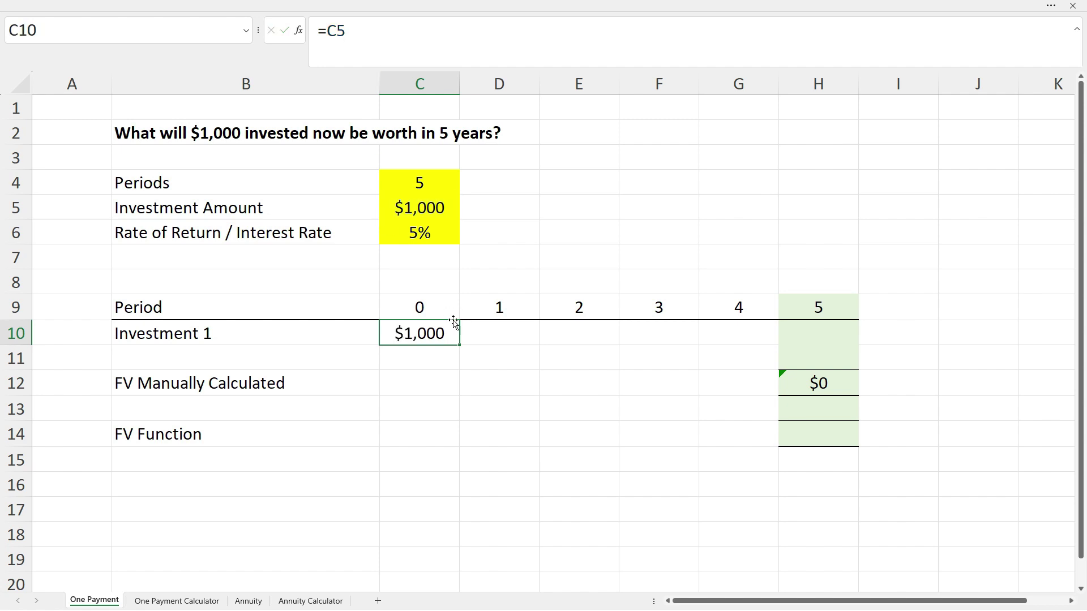
# Enter =C10*(1+$C$6) in D10 to compute the period 1 value of Investment 1.
pyautogui.click(485, 339)
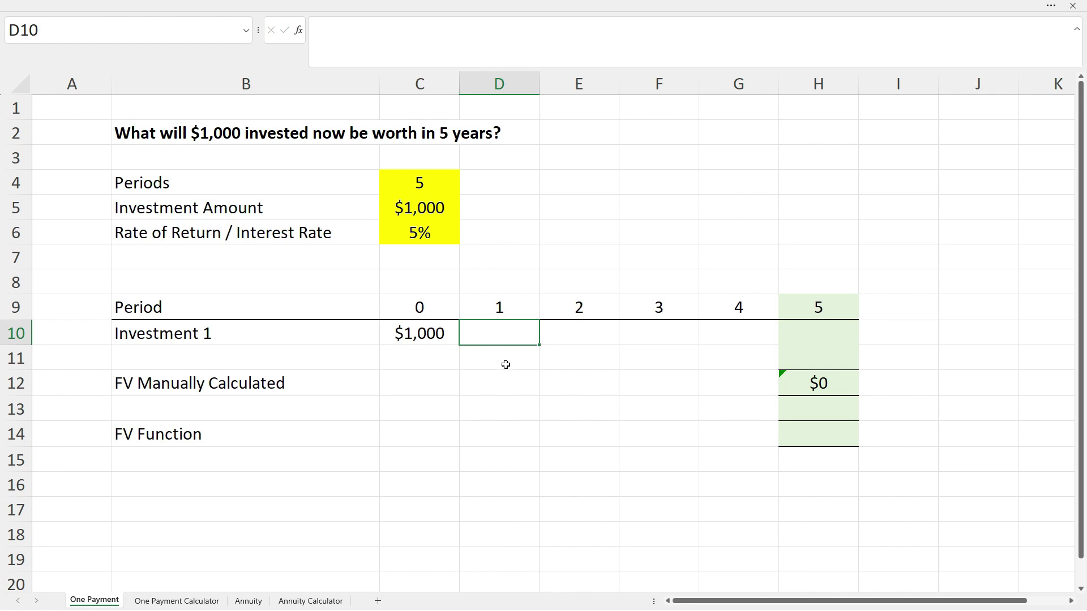
pyautogui.write('=')
pyautogui.click(434, 334)
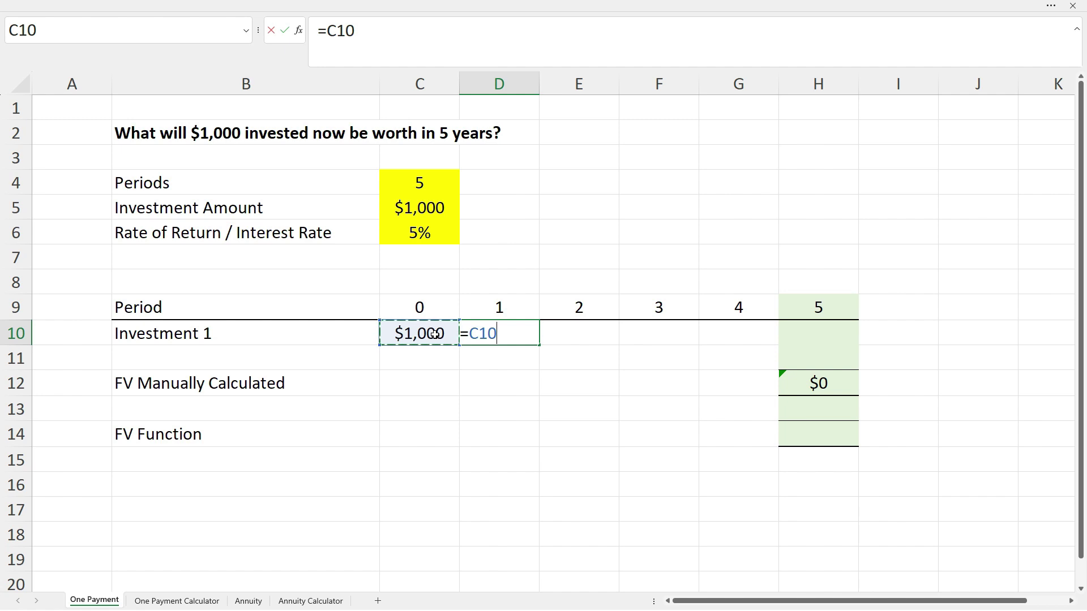
pyautogui.write('*(')
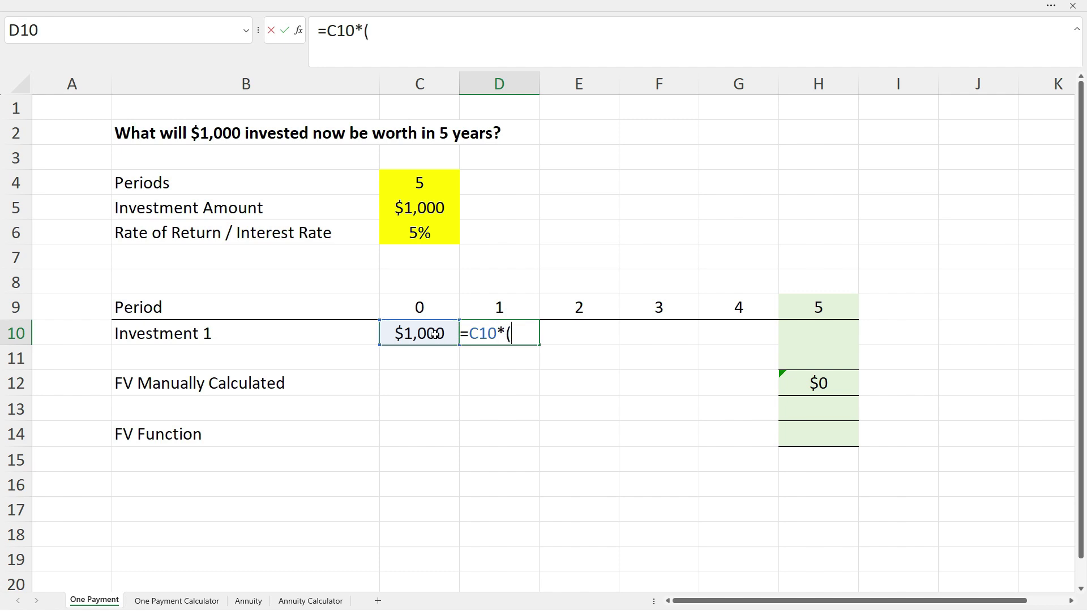
pyautogui.write('1+')
pyautogui.click(415, 234)
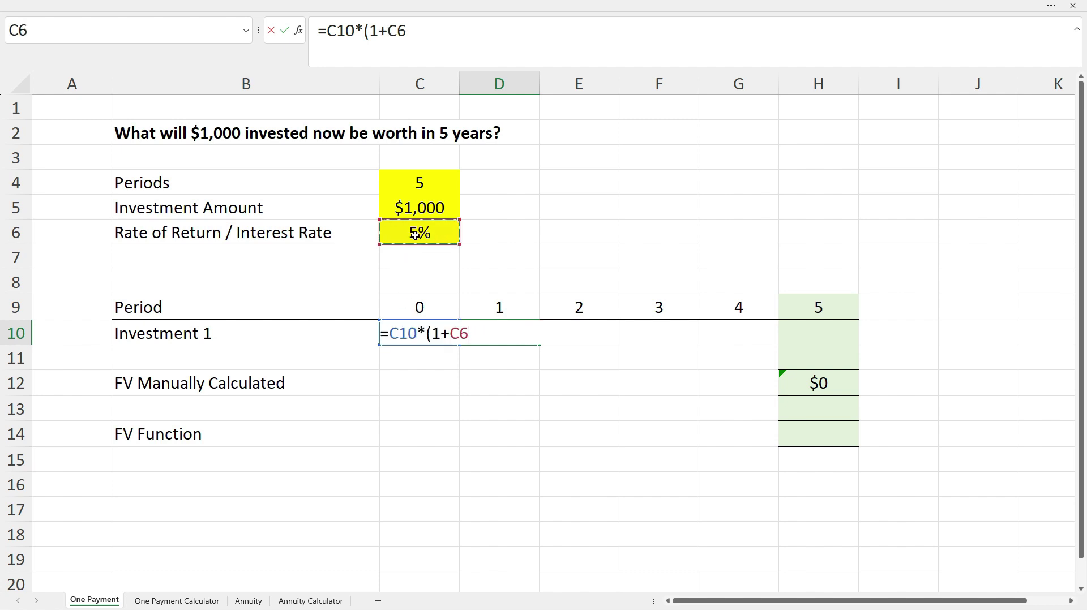
pyautogui.press('F4')
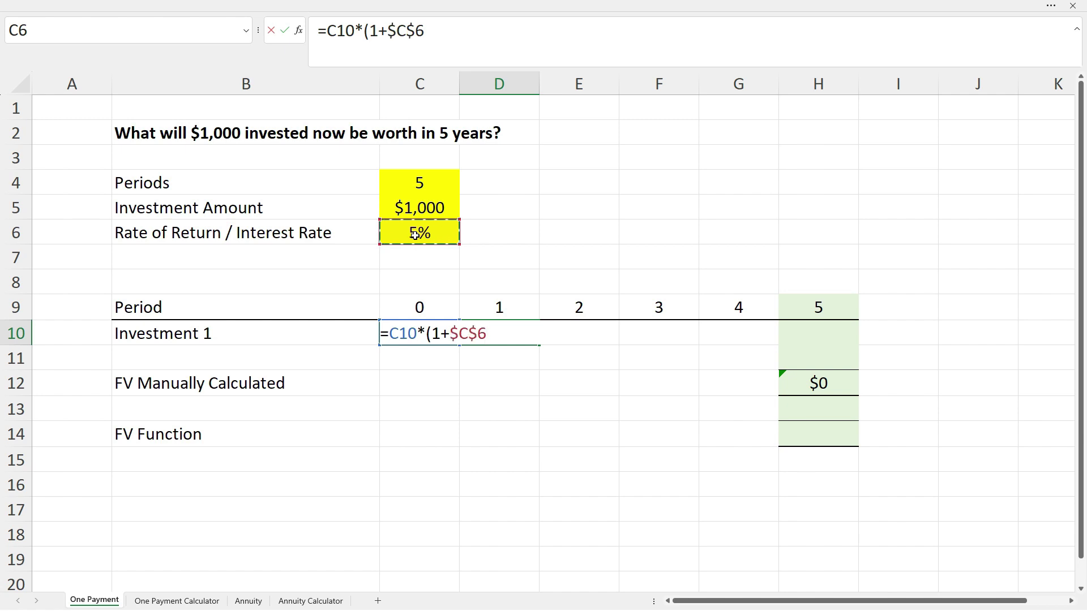
pyautogui.write(')')
pyautogui.press('Return')
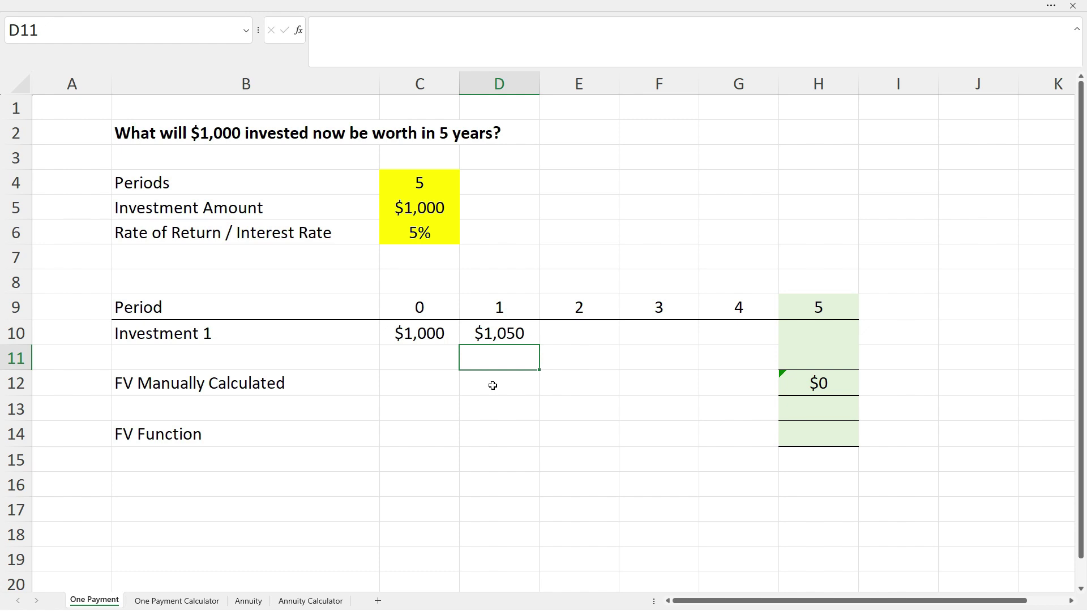
# Copy the period 1 growth formula from D10 into E10 and check the copied formula's cell references.
pyautogui.click(514, 337)
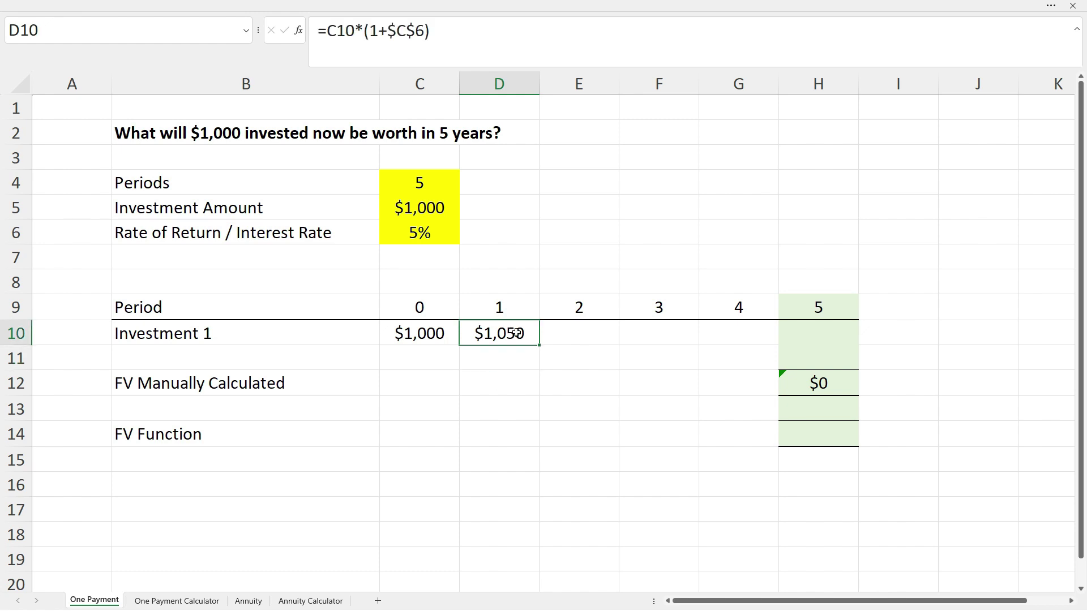
pyautogui.moveTo(541, 345); pyautogui.dragTo(601, 347)
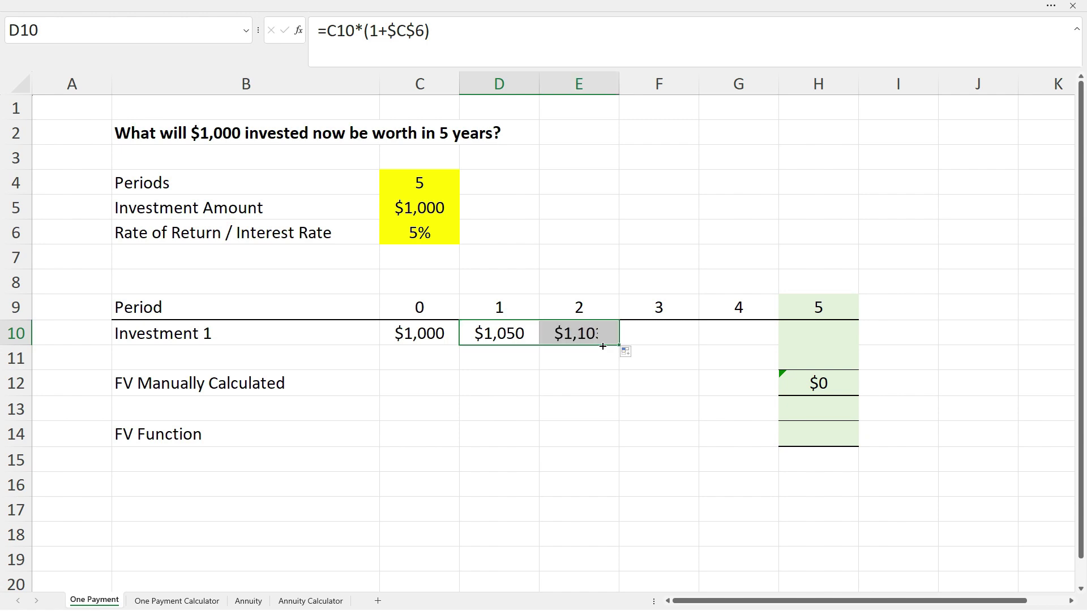
pyautogui.click(596, 357)
pyautogui.click(595, 333)
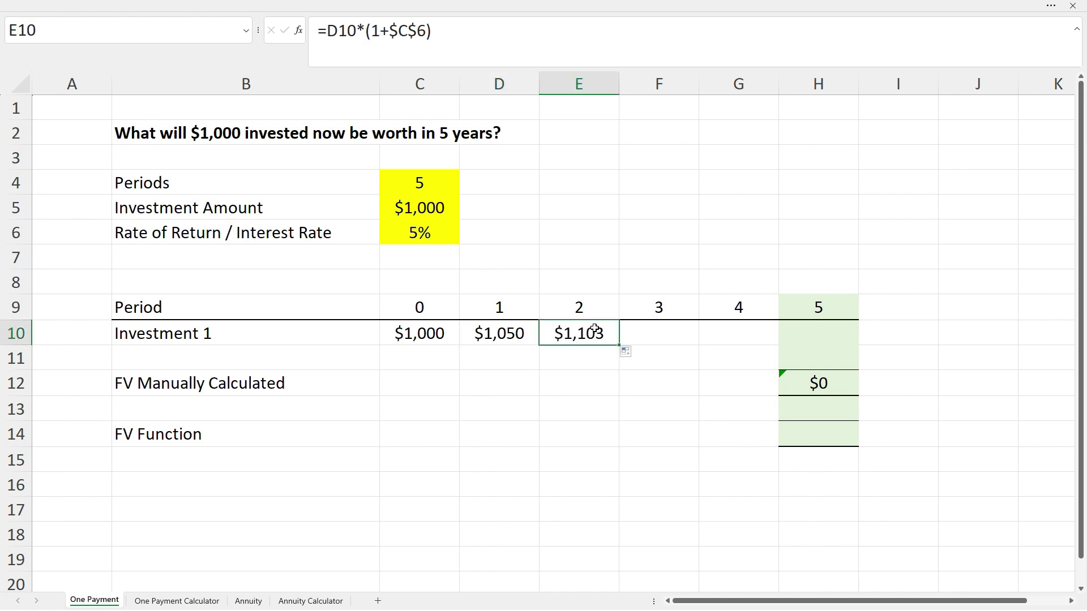
pyautogui.click(455, 25)
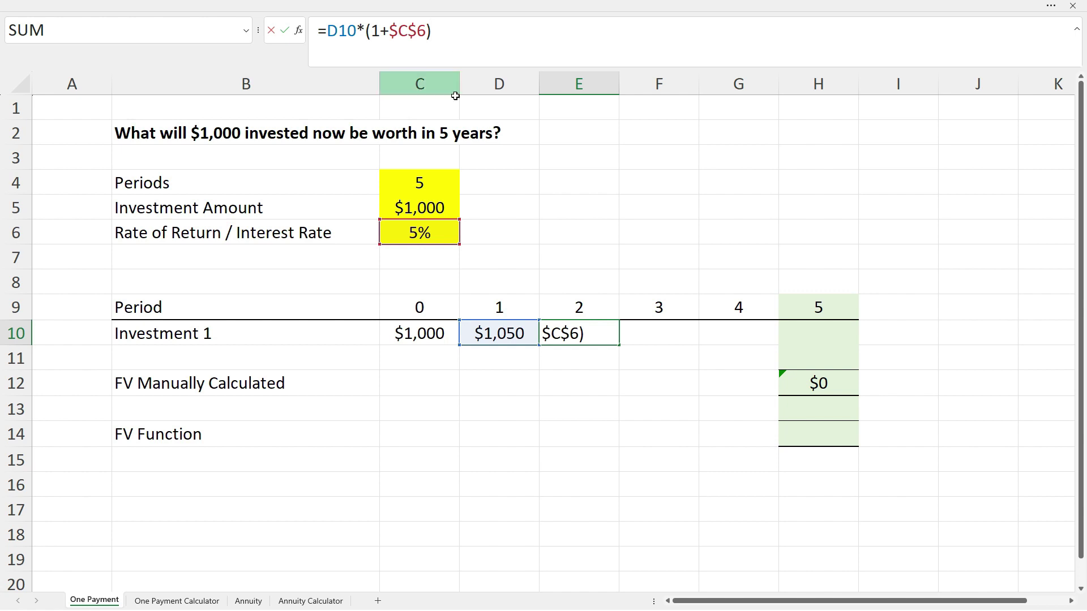
pyautogui.hotkey('ctrl', 'Return')
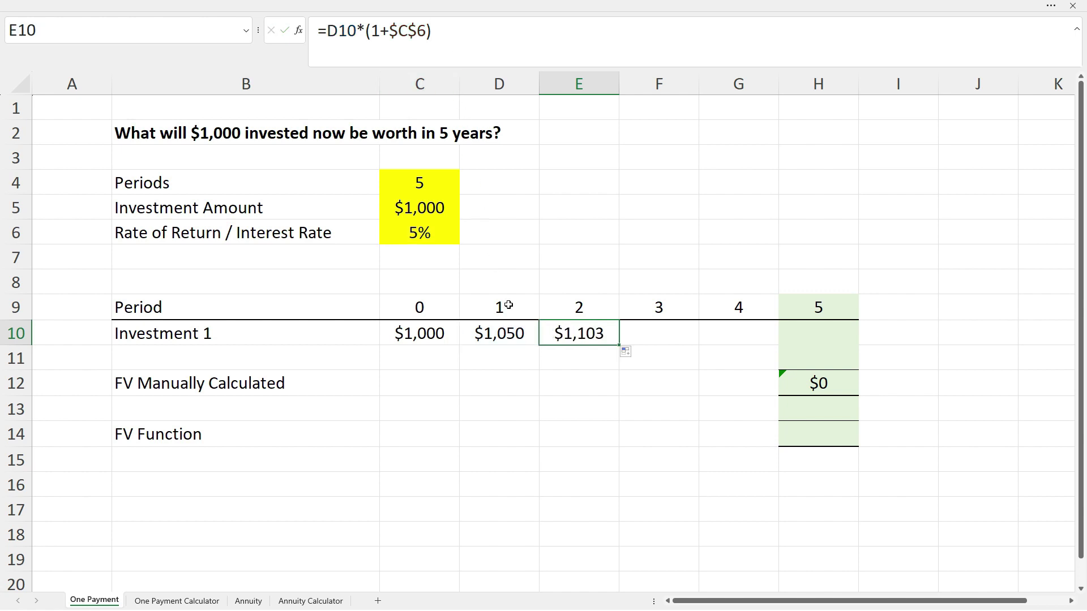
# Extend the growth formula from E10 through H10, filling without formatting.
pyautogui.click(583, 363)
pyautogui.click(590, 334)
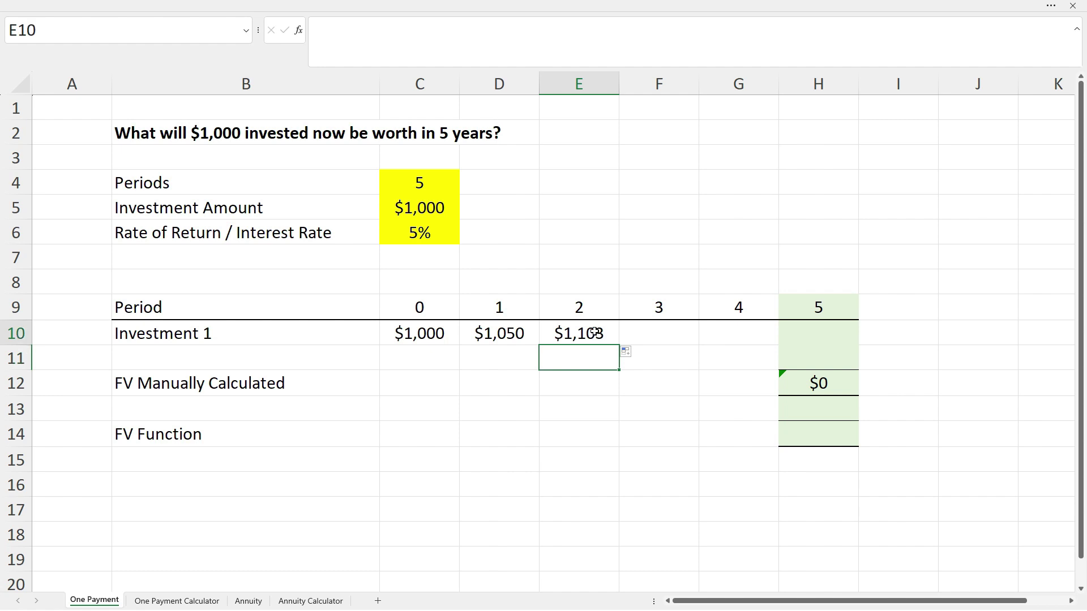
pyautogui.moveTo(621, 344); pyautogui.dragTo(833, 348)
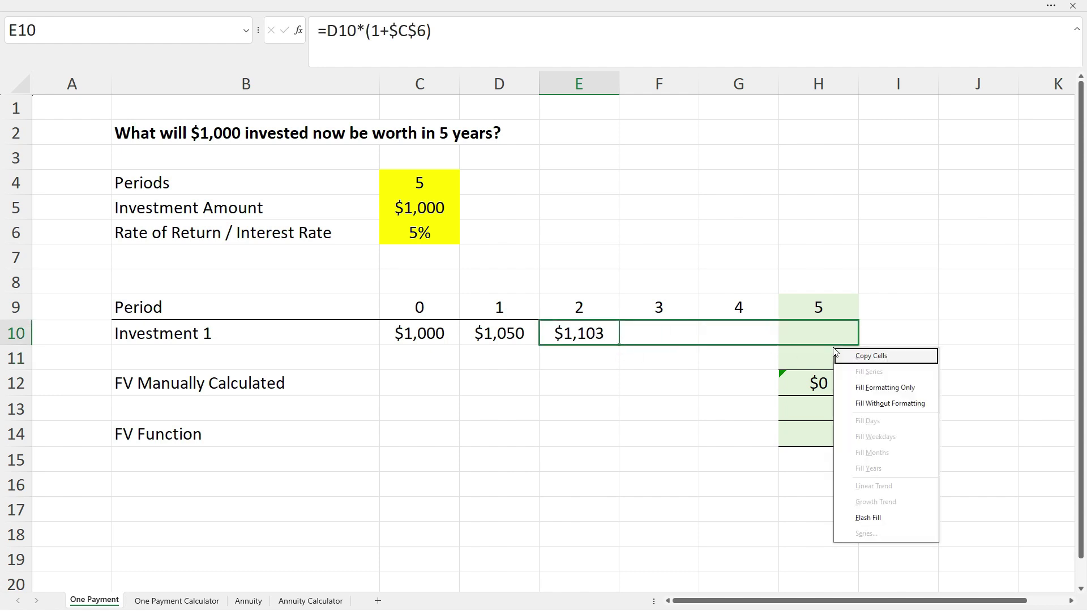
pyautogui.click(898, 405)
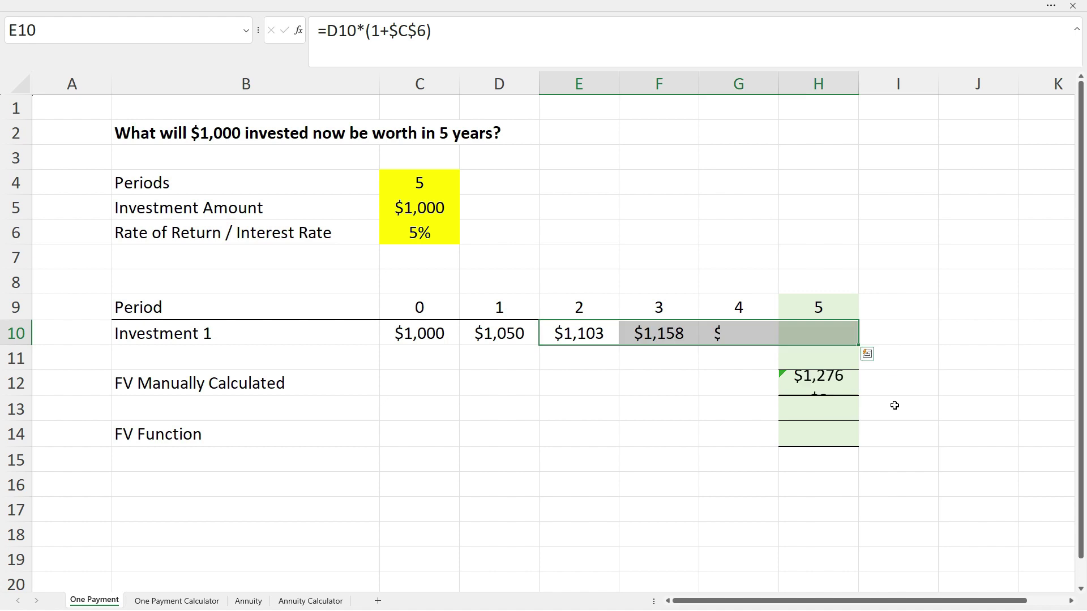
pyautogui.click(824, 500)
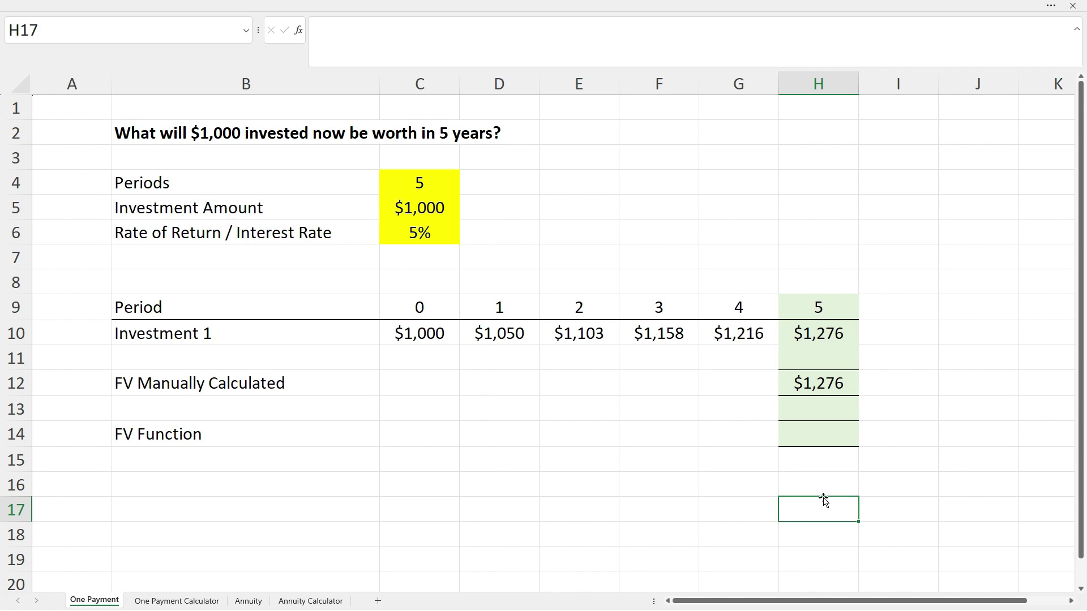
# Examine the formulas behind the period 5 value in H10 and the FV Manually Calculated total in H12.
pyautogui.click(810, 345)
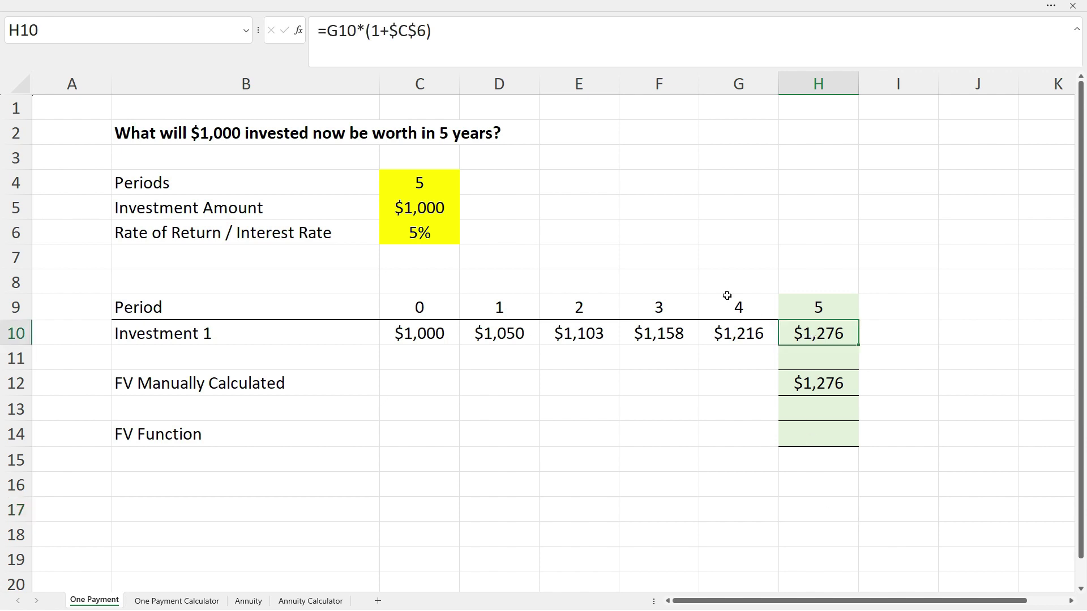
pyautogui.click(452, 26)
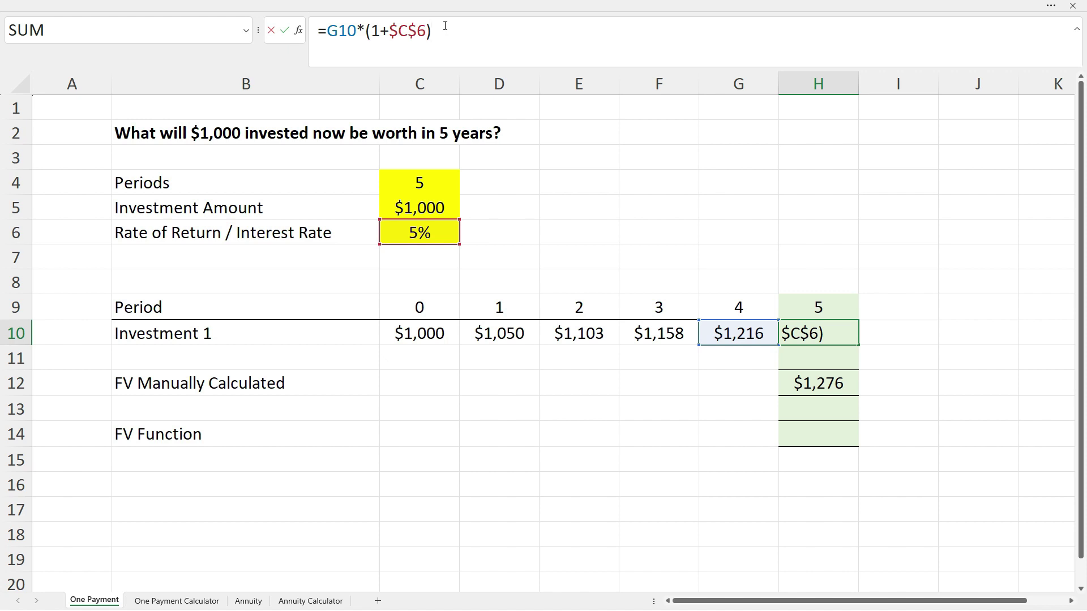
pyautogui.hotkey('ctrl', 'Return')
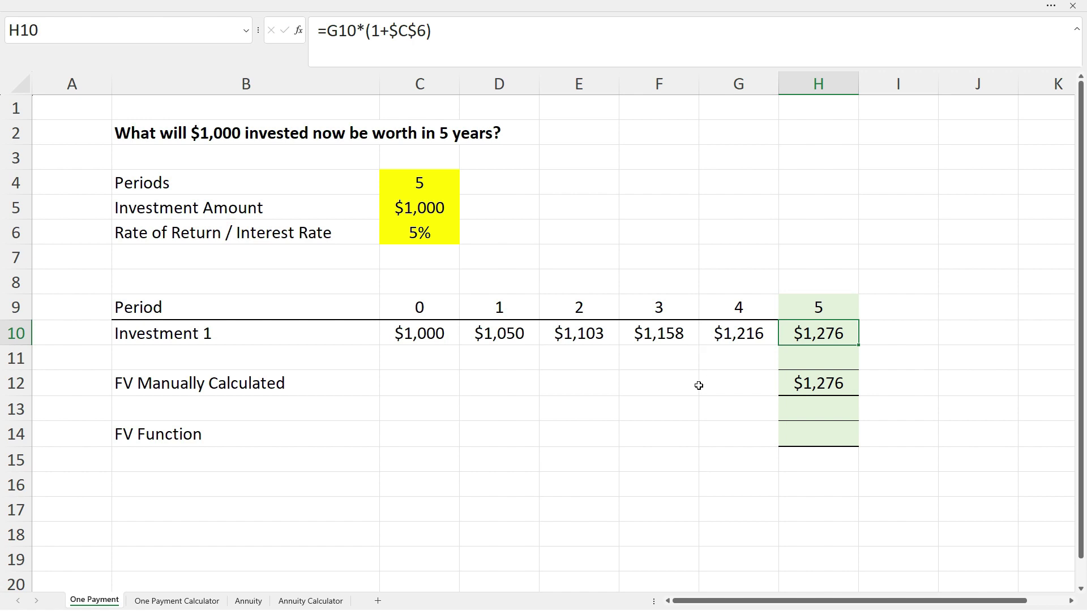
pyautogui.click(817, 387)
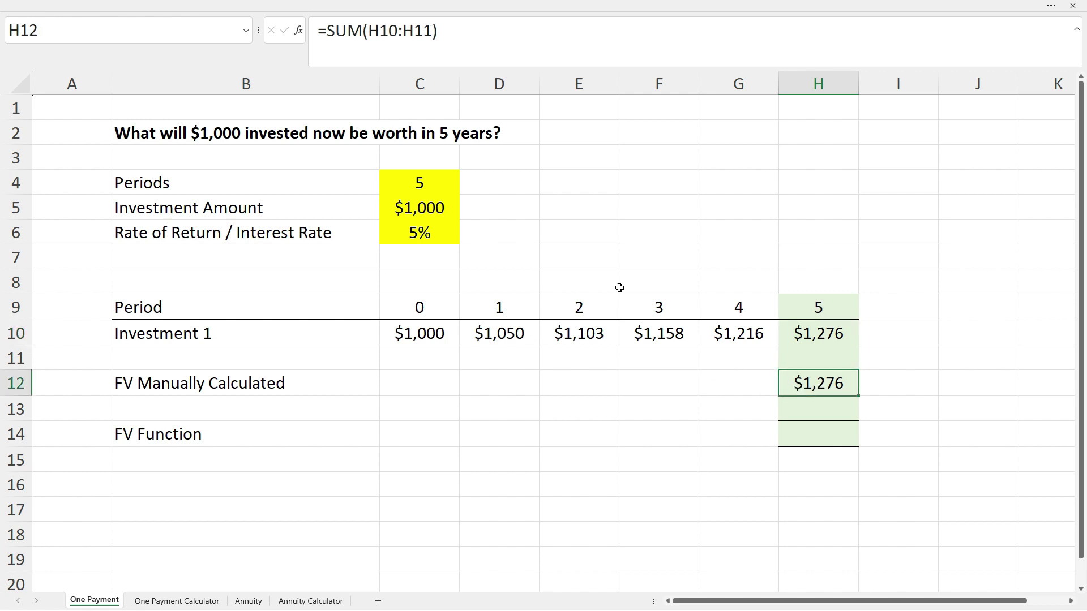
pyautogui.click(462, 27)
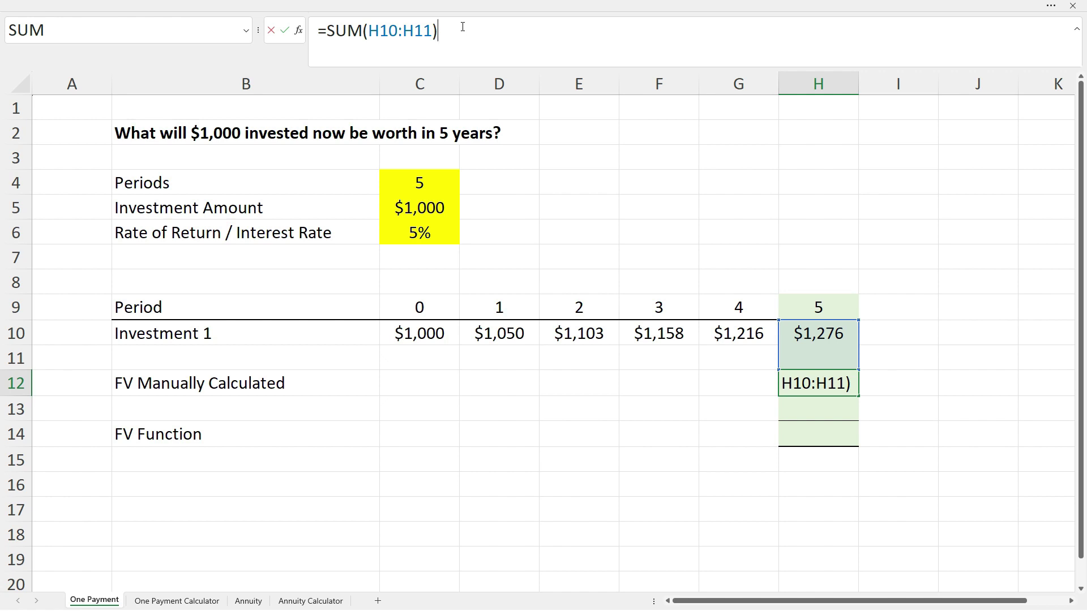
pyautogui.hotkey('ctrl', 'Return')
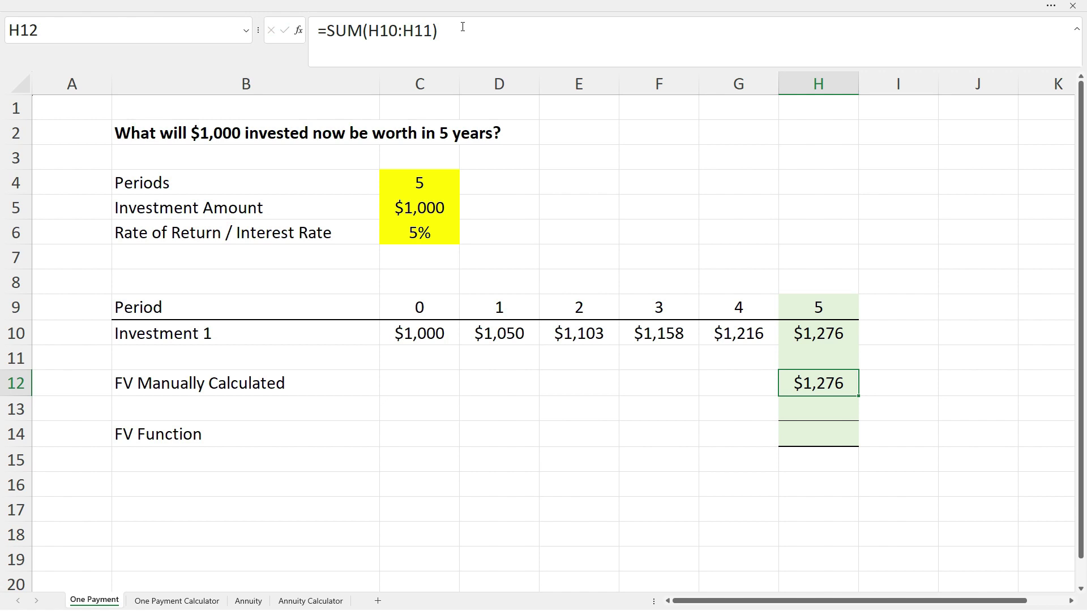
pyautogui.click(263, 383)
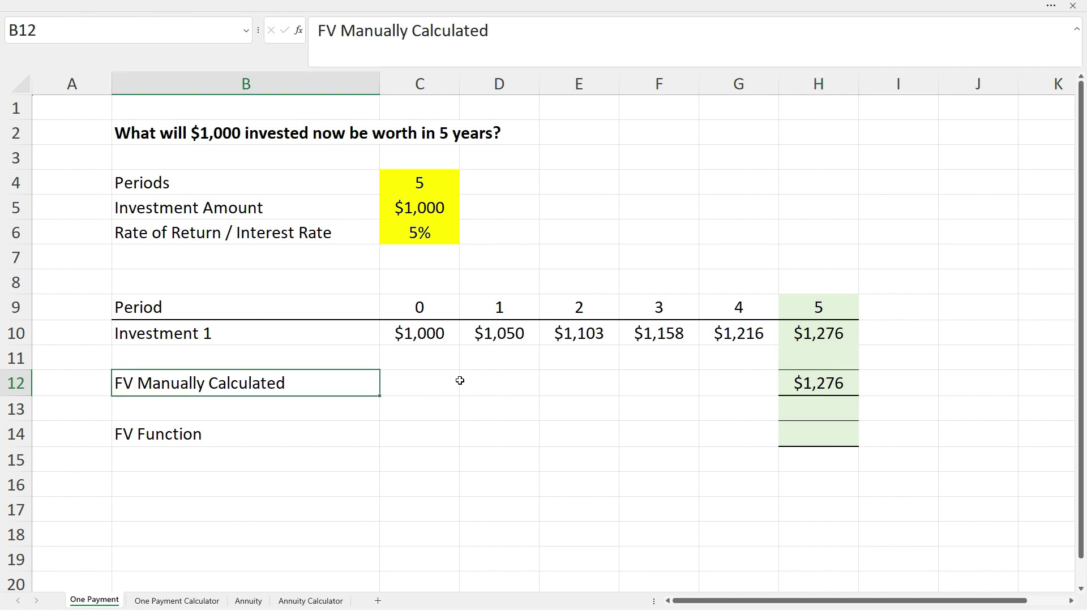
pyautogui.click(780, 389)
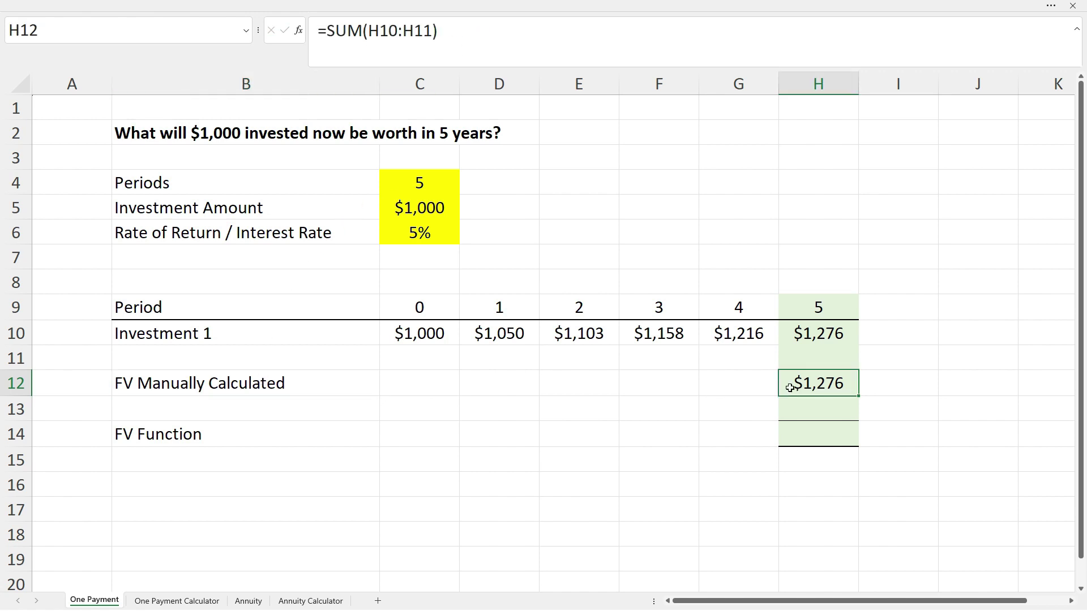
# Begin an FV formula in H14 with $C$6 as the rate and $C$4 as the number of periods.
pyautogui.click(340, 437)
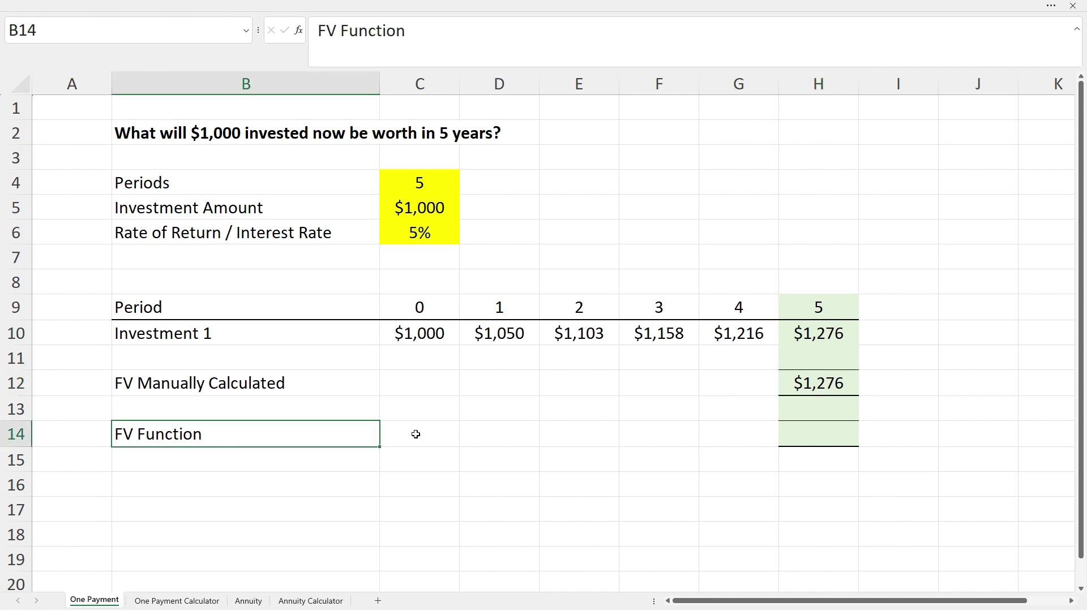
pyautogui.click(804, 435)
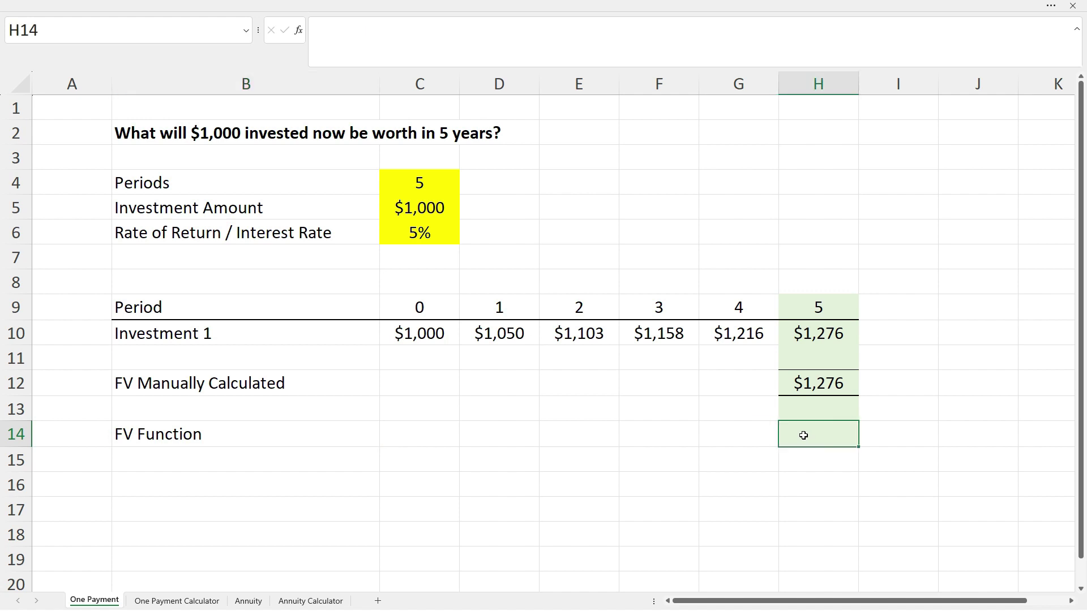
pyautogui.write('=fv')
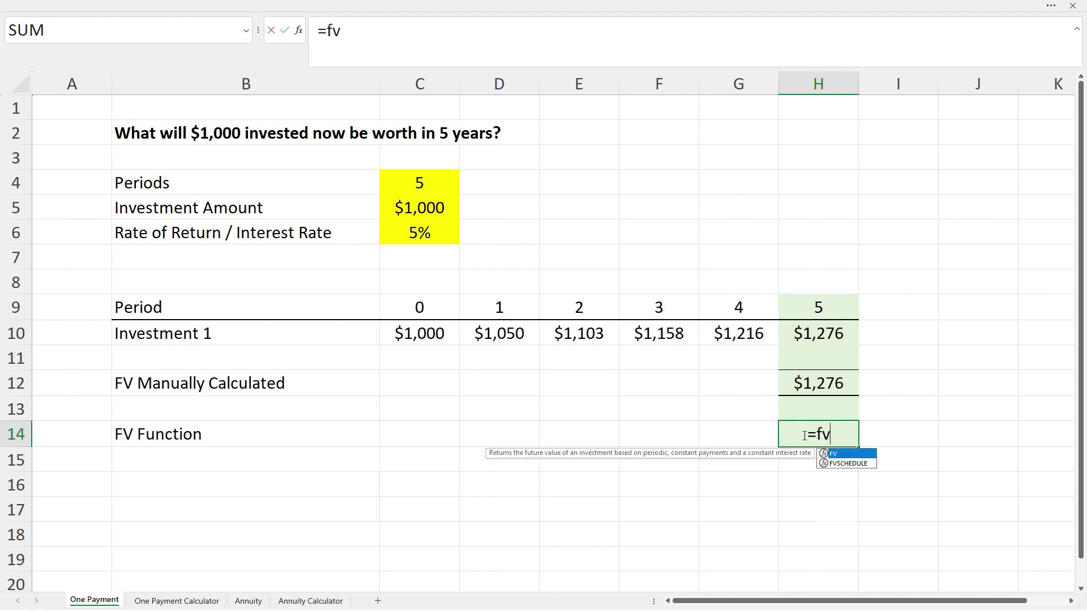
pyautogui.write('(')
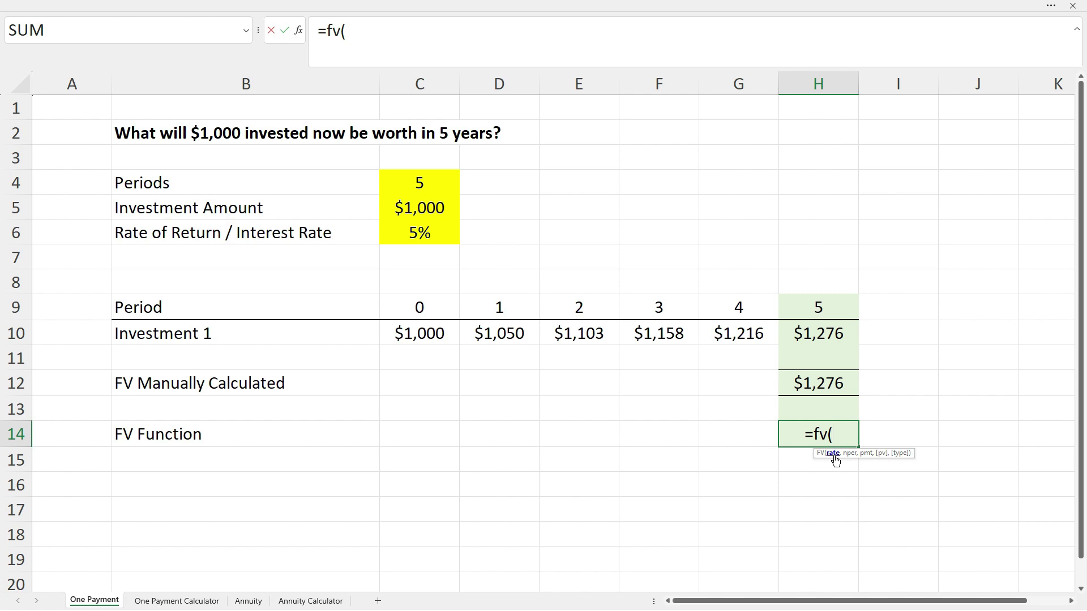
pyautogui.click(419, 235)
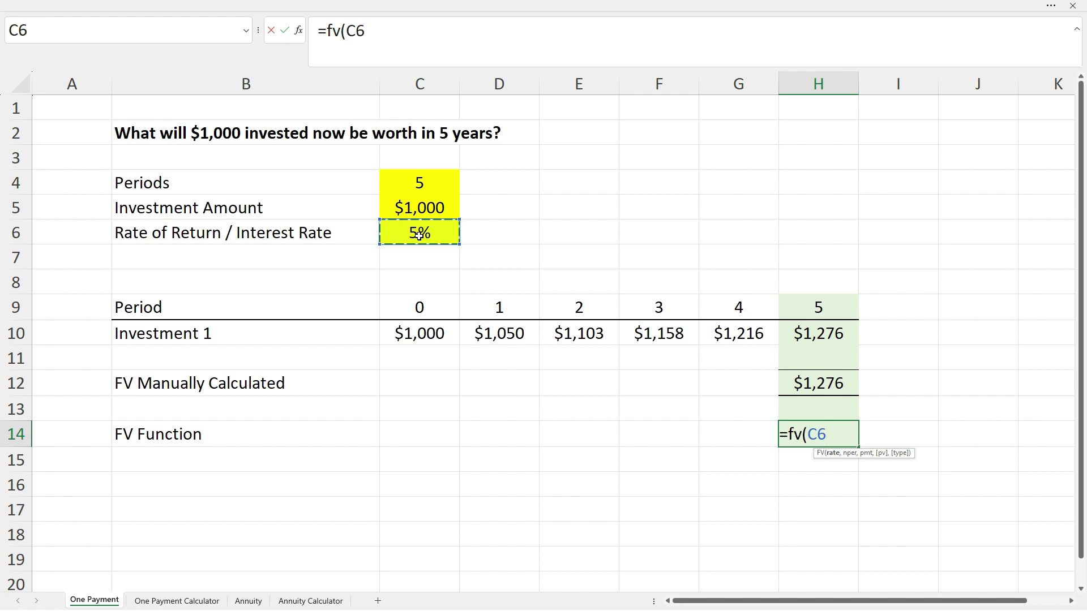
pyautogui.press('F4')
pyautogui.write(',')
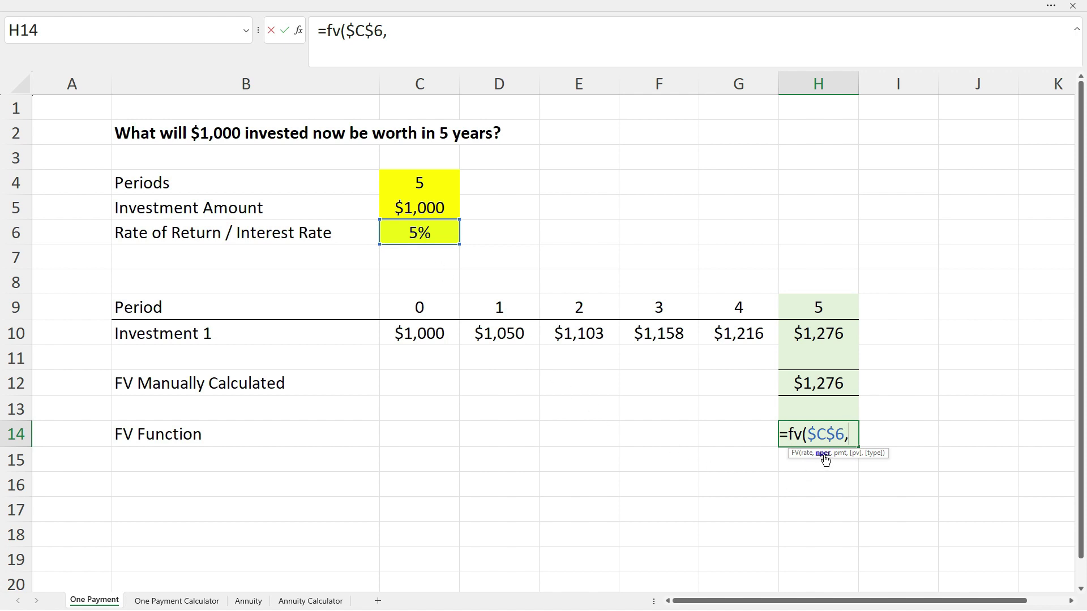
pyautogui.click(439, 182)
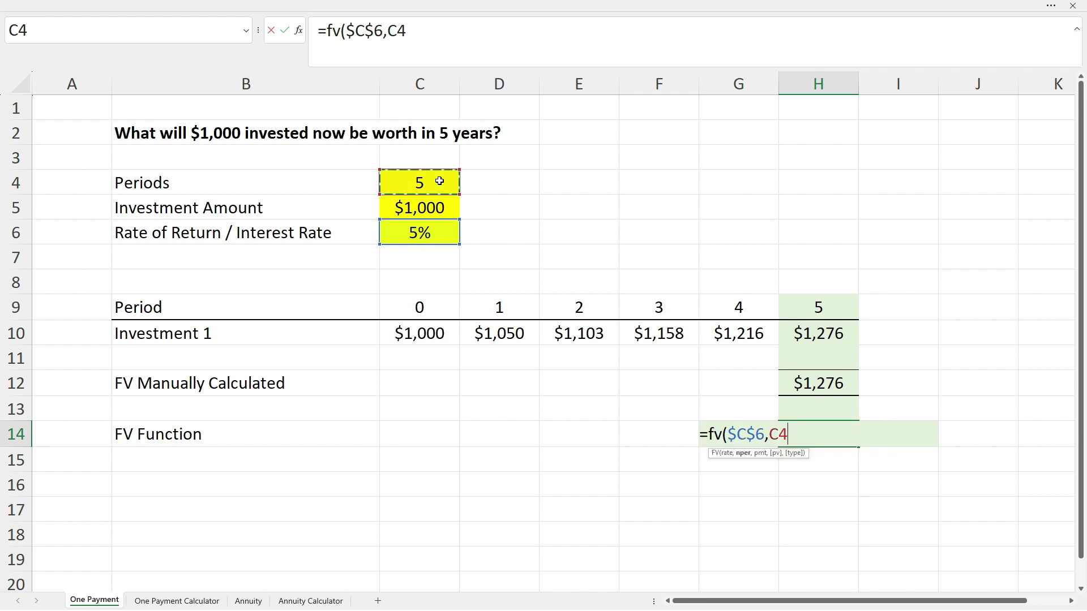
pyautogui.press('F4')
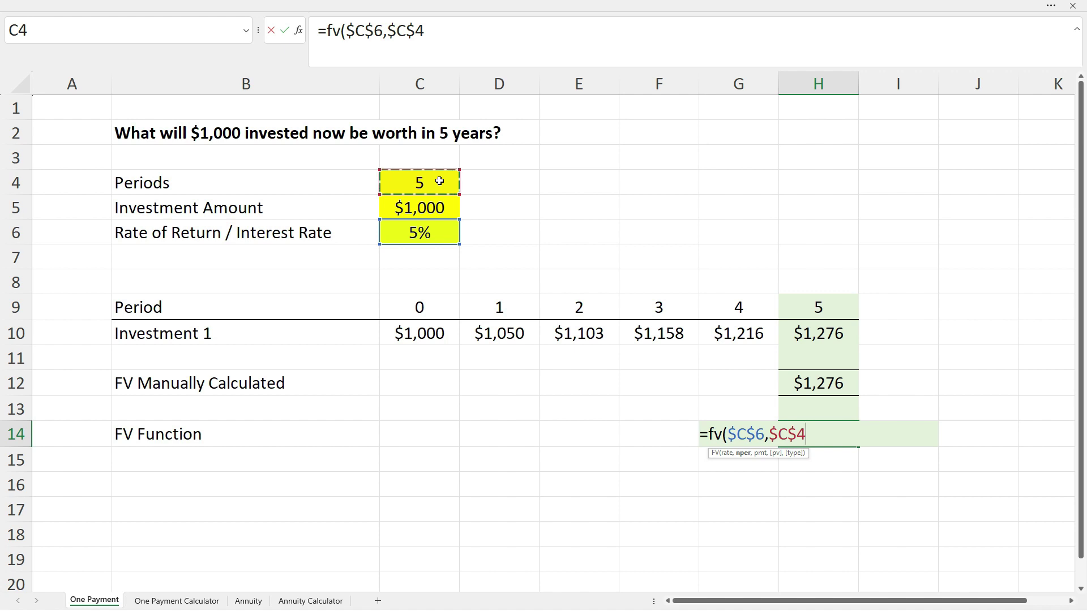
pyautogui.write(',')
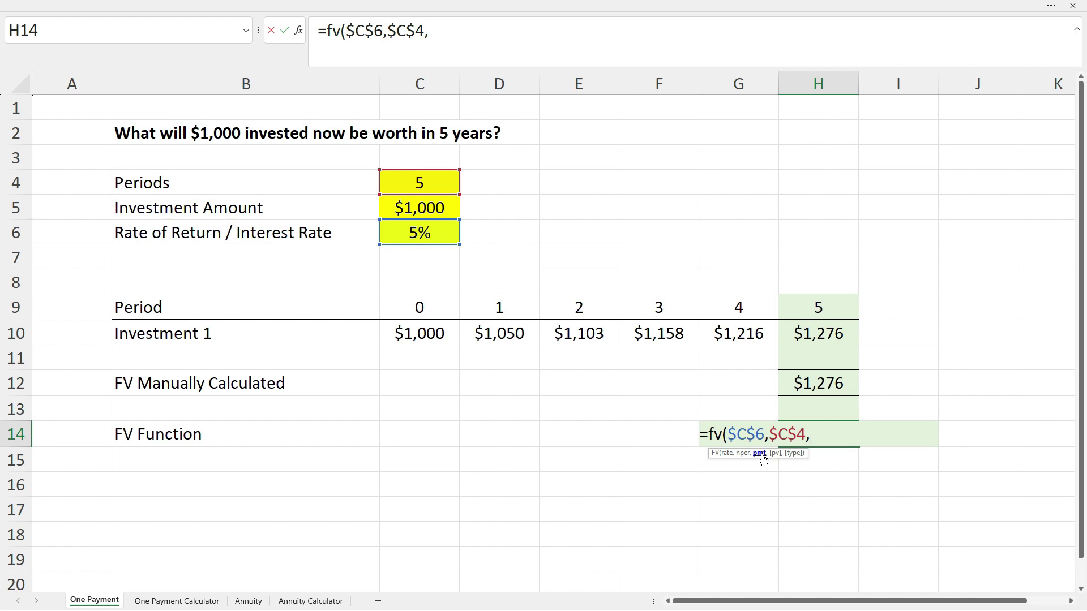
# Complete the H14 FV formula with the payment left empty, $C$5 as the present value and 1 as the type.
pyautogui.write(',')
pyautogui.click(429, 207)
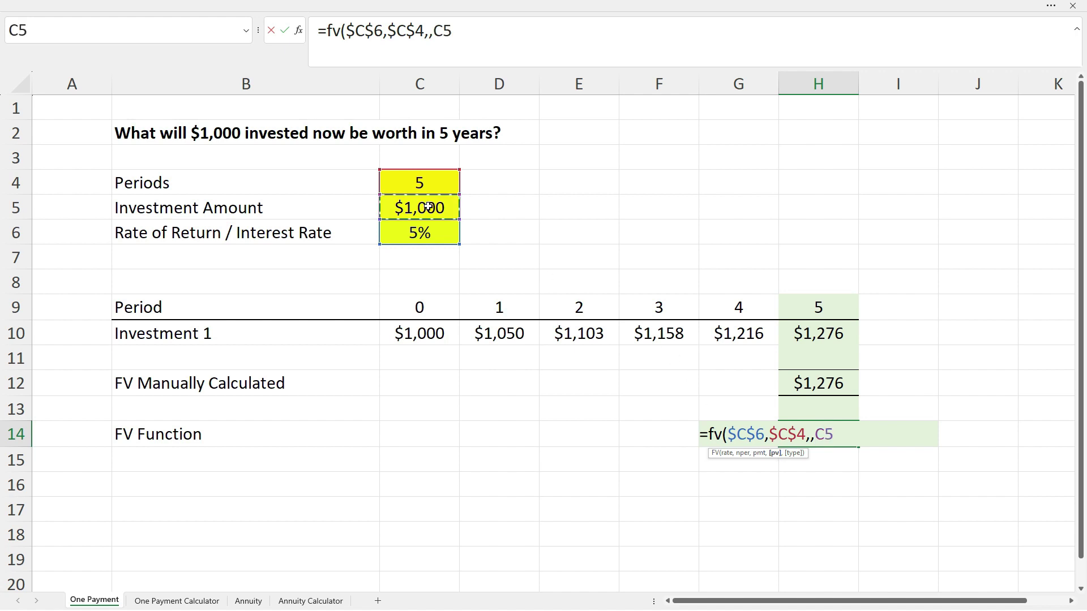
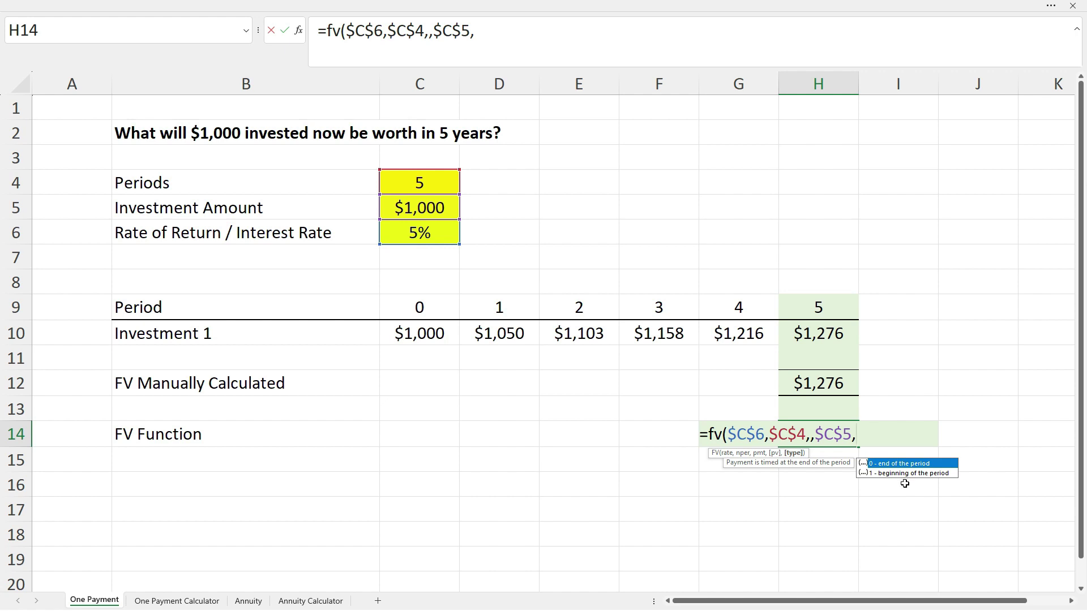
pyautogui.write('1)')
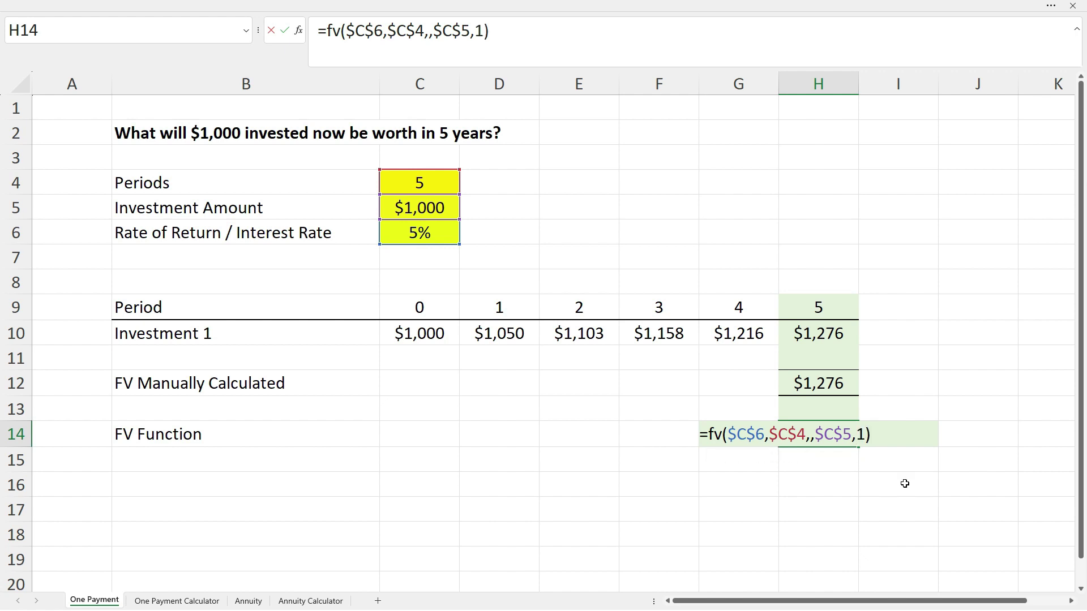
pyautogui.press('Return')
pyautogui.click(801, 485)
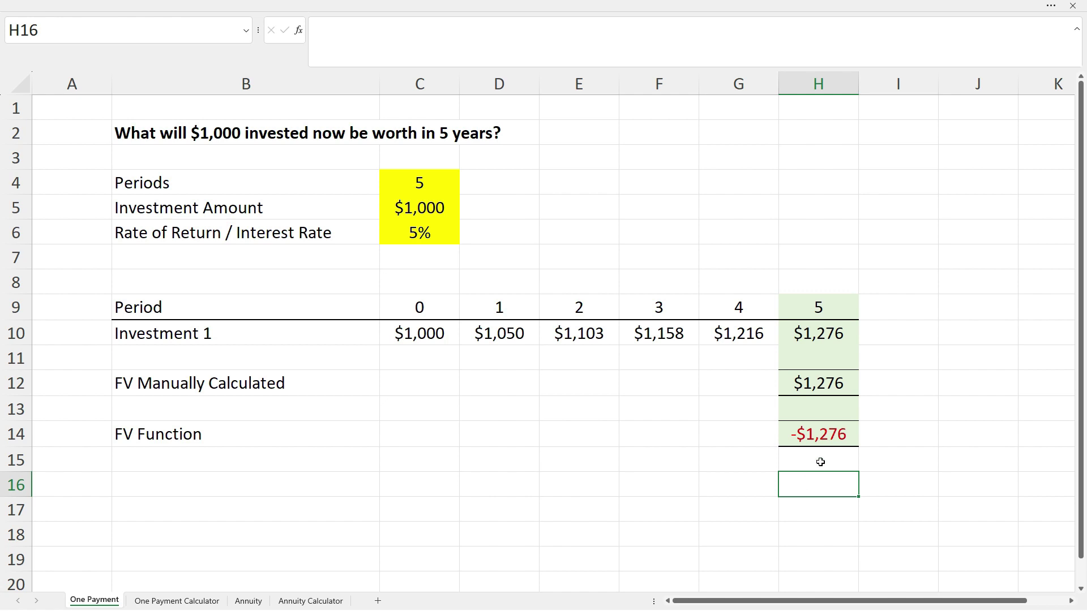
# Negate the FV formula in H14 so it reads =-FV($C$6,$C$4,,$C$5,1).
pyautogui.click(820, 437)
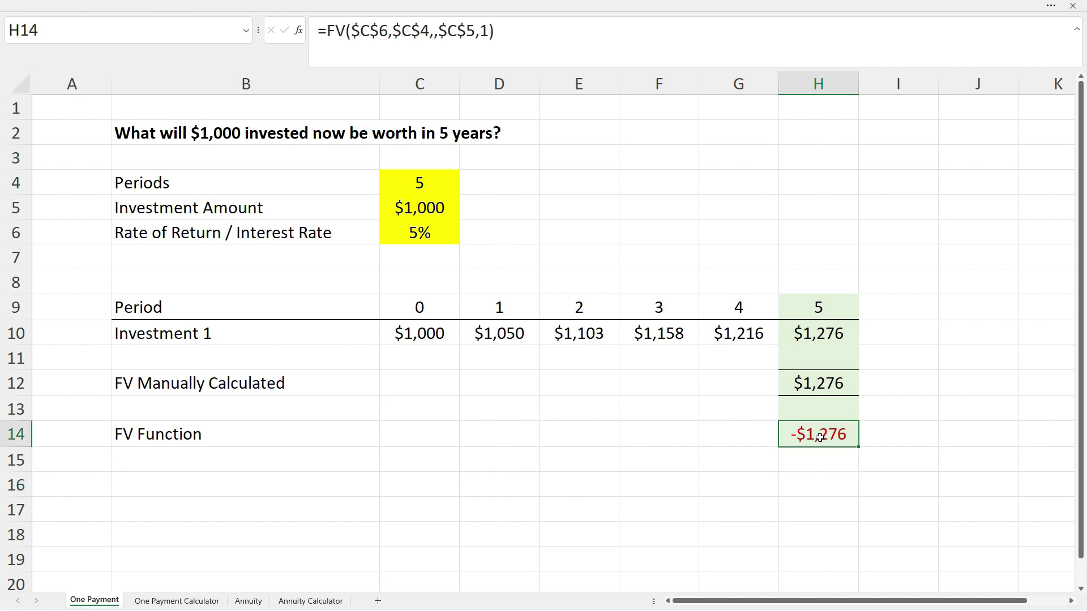
pyautogui.click(330, 27)
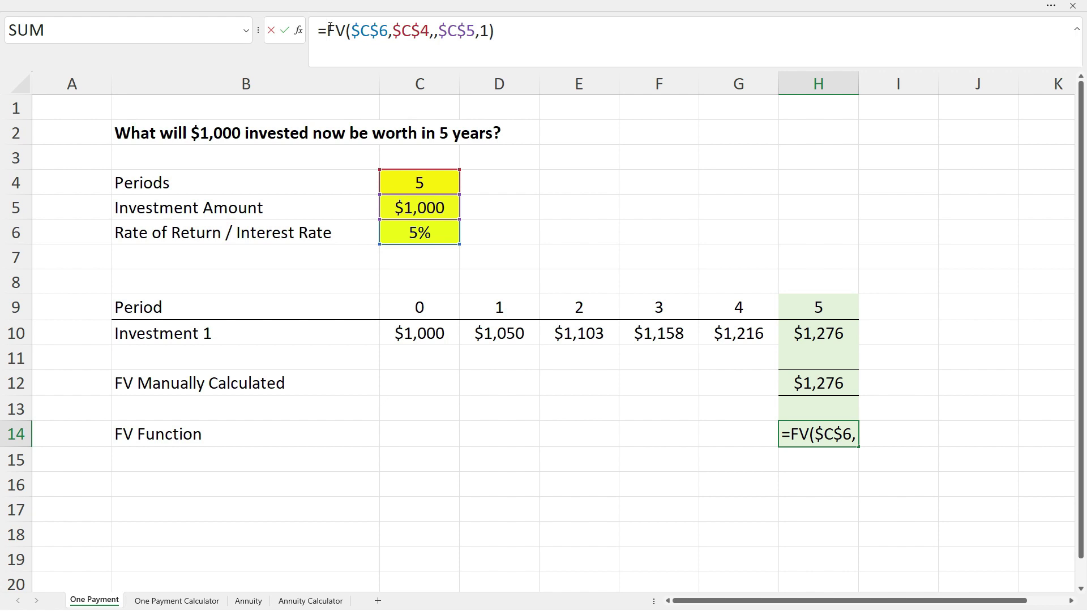
pyautogui.write('-')
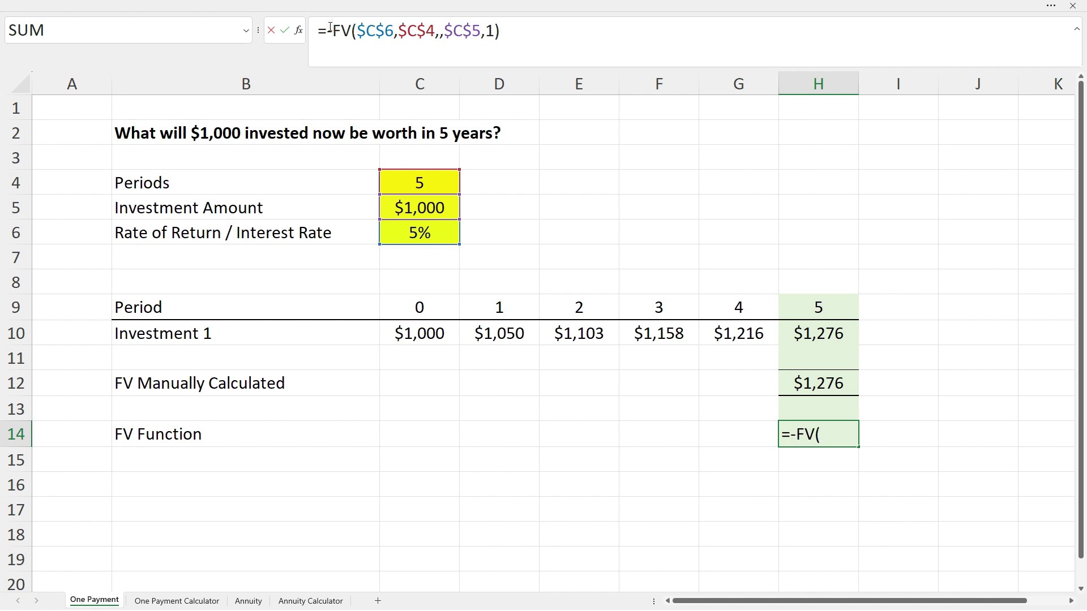
pyautogui.press('Return')
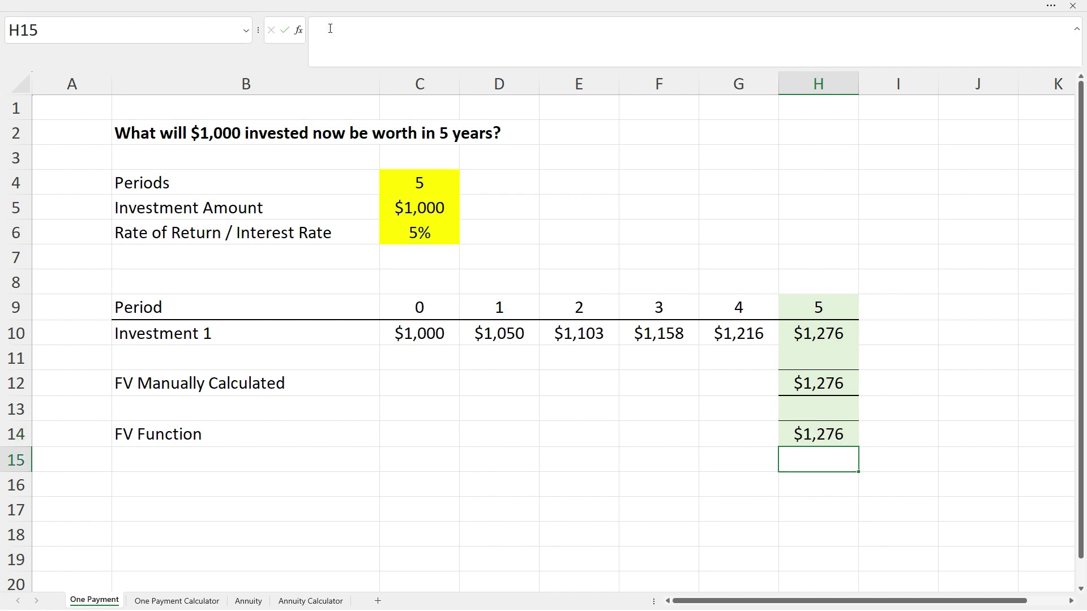
pyautogui.click(800, 485)
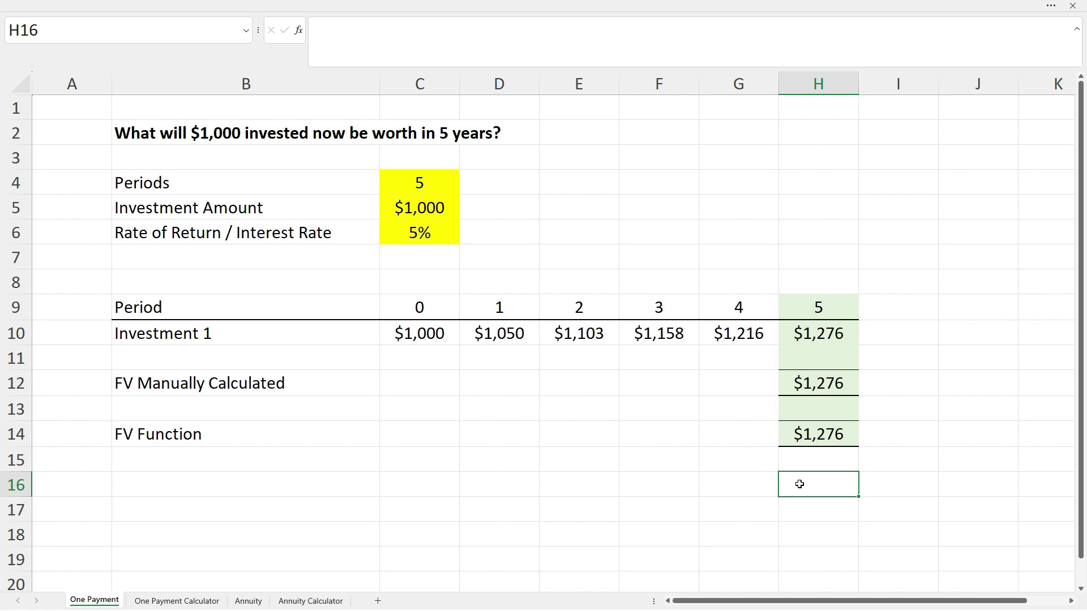
# Examine the FV formula in C9 of the One Payment Calculator sheet and the input cells it references.
pyautogui.click(181, 602)
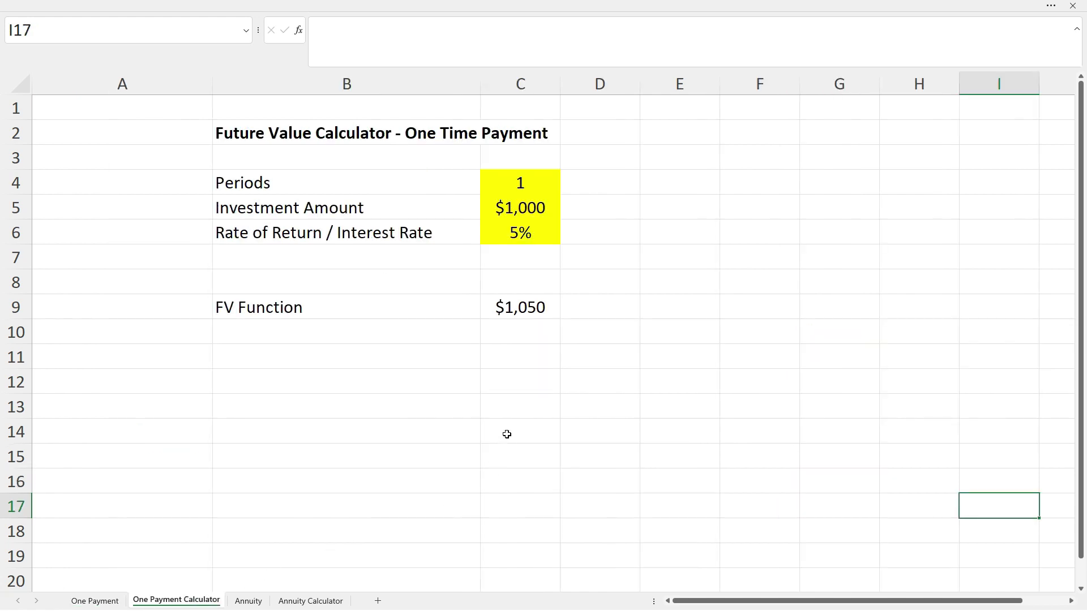
pyautogui.click(526, 310)
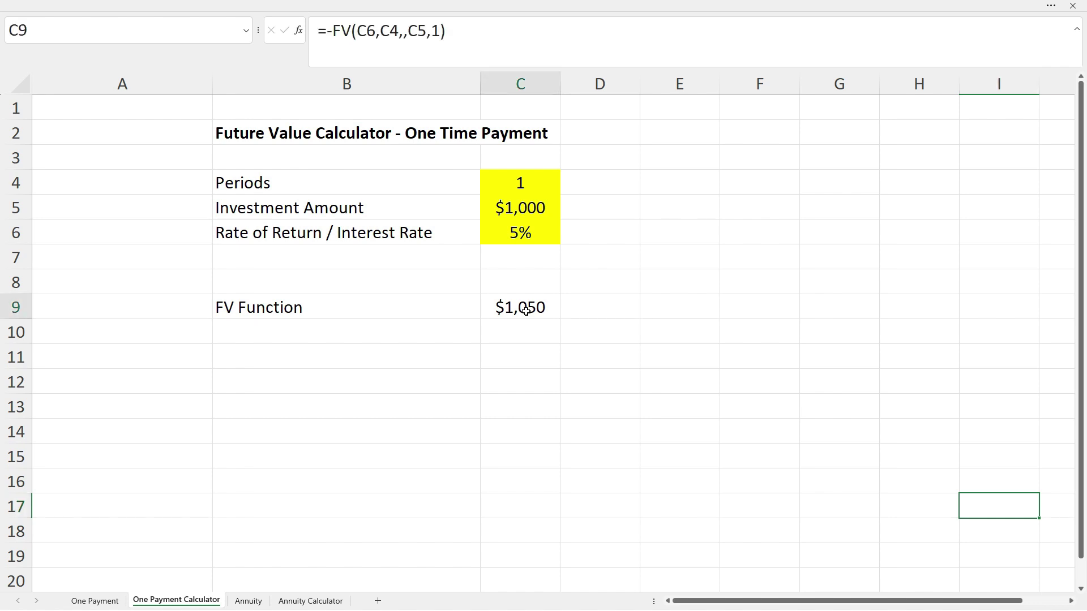
pyautogui.click(473, 29)
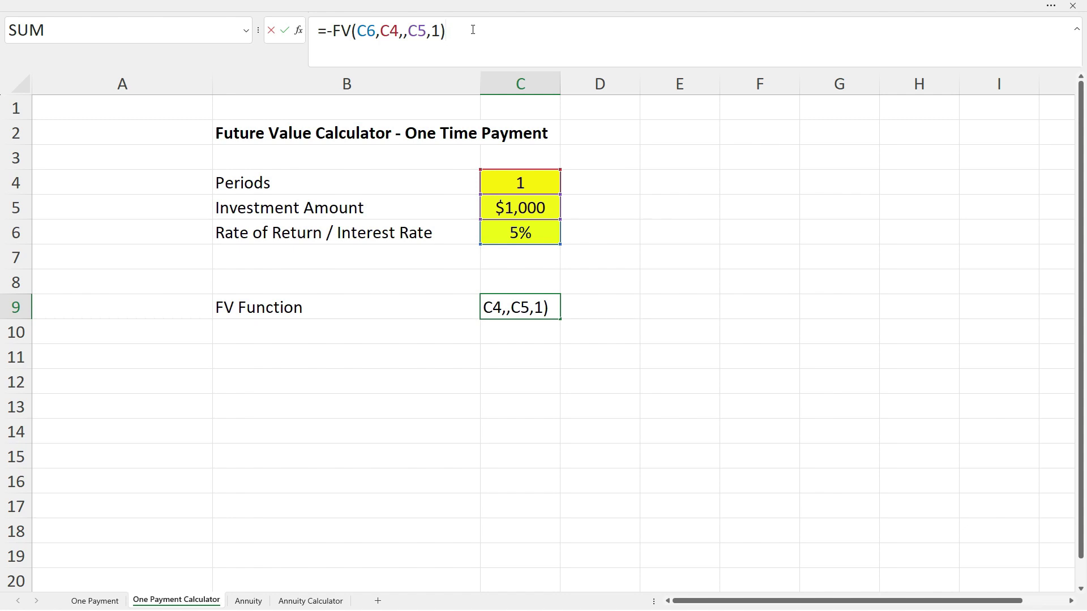
pyautogui.hotkey('ctrl', 'Return')
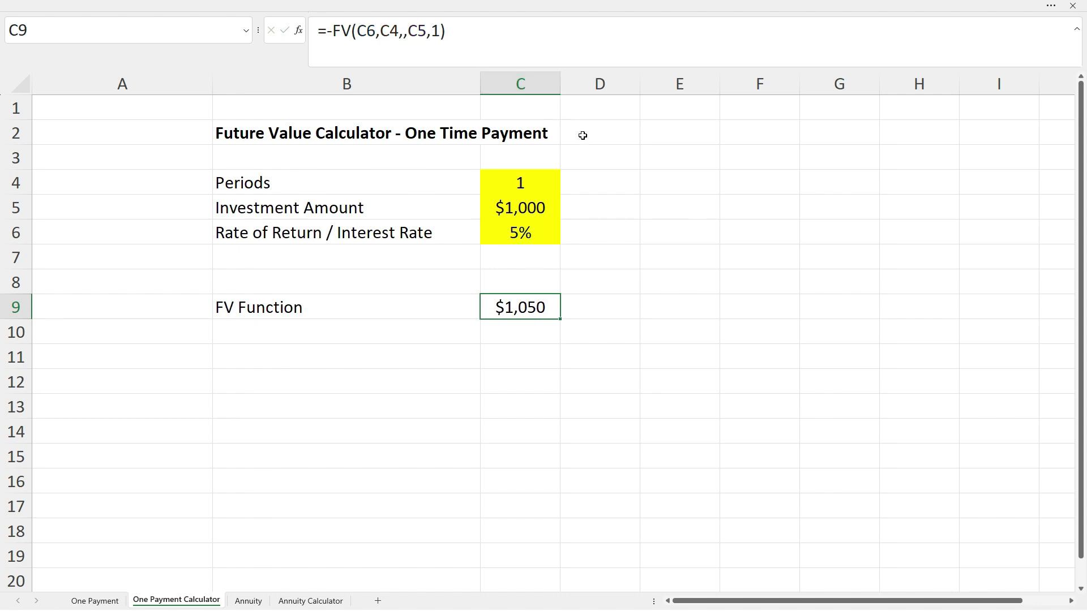
# Set Periods in C4 of the calculator to 5 and compare the FV result in C9 with the One Payment sheet.
pyautogui.click(552, 183)
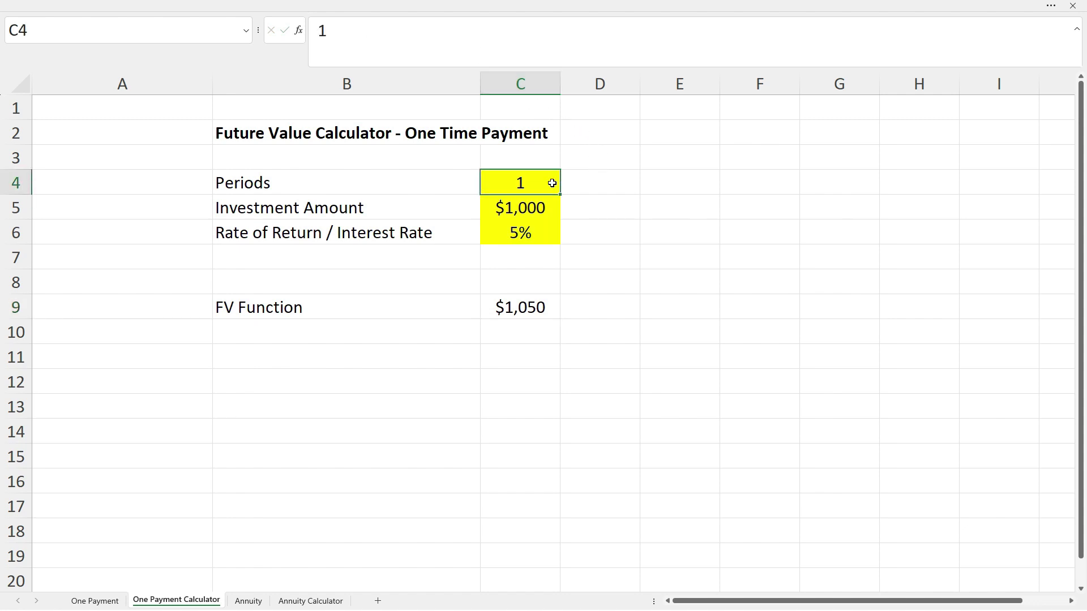
pyautogui.write('5')
pyautogui.press('Return')
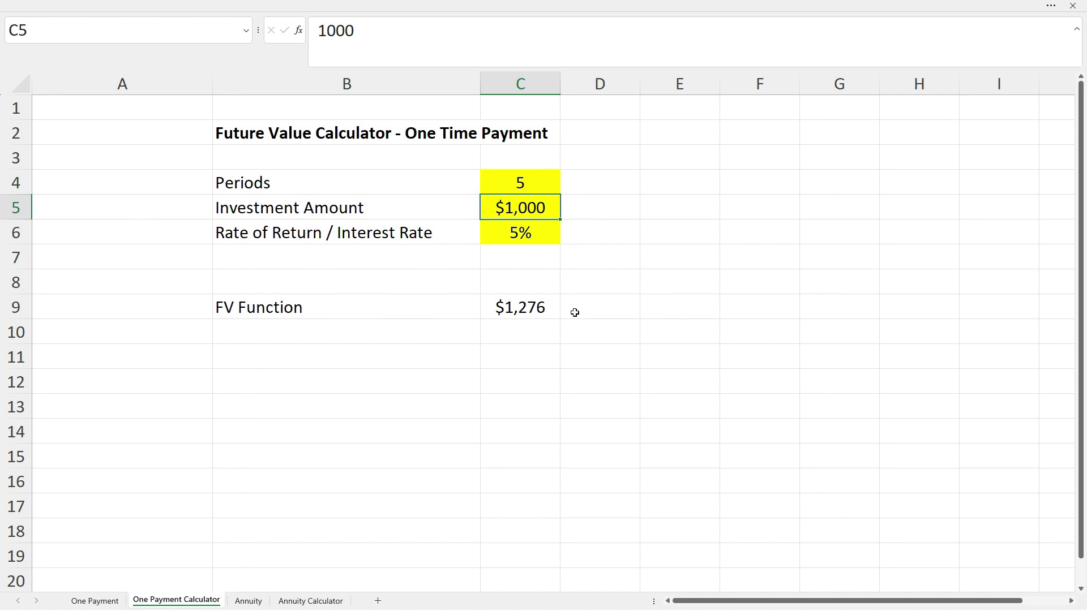
pyautogui.click(530, 317)
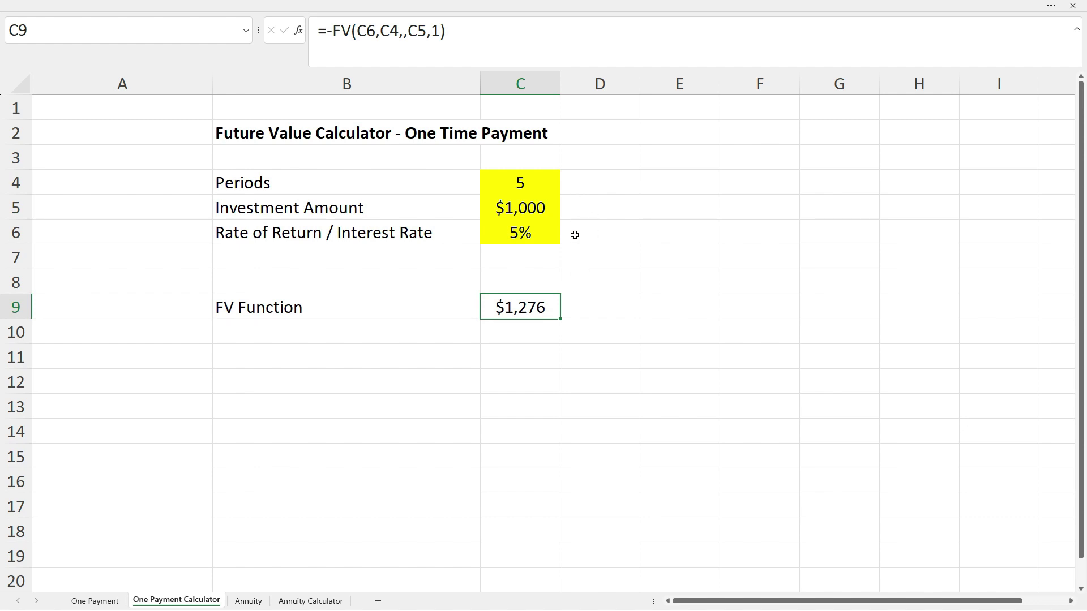
pyautogui.click(95, 601)
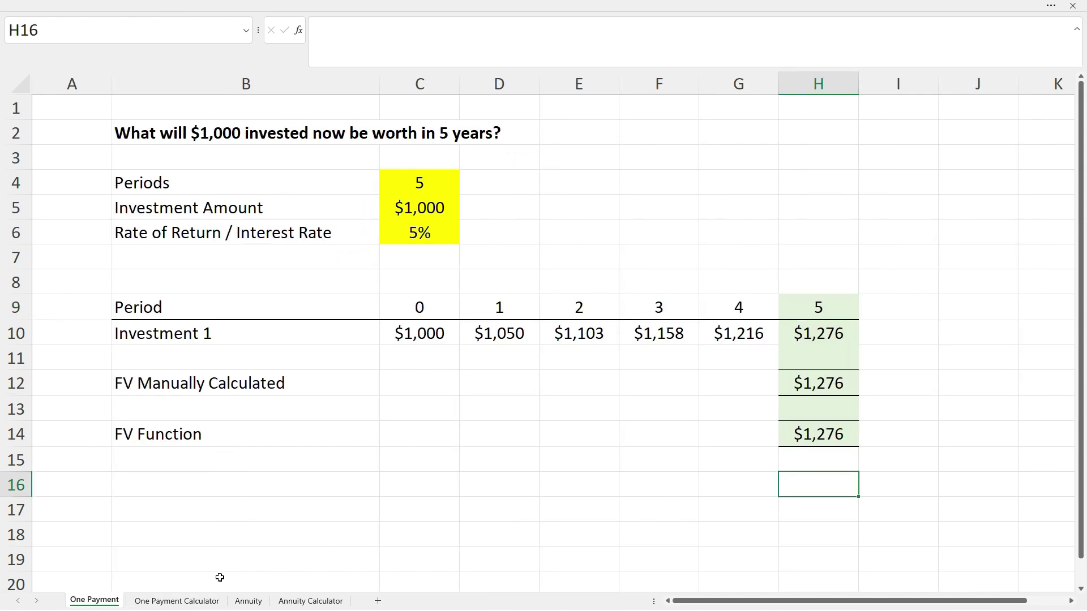
pyautogui.click(177, 602)
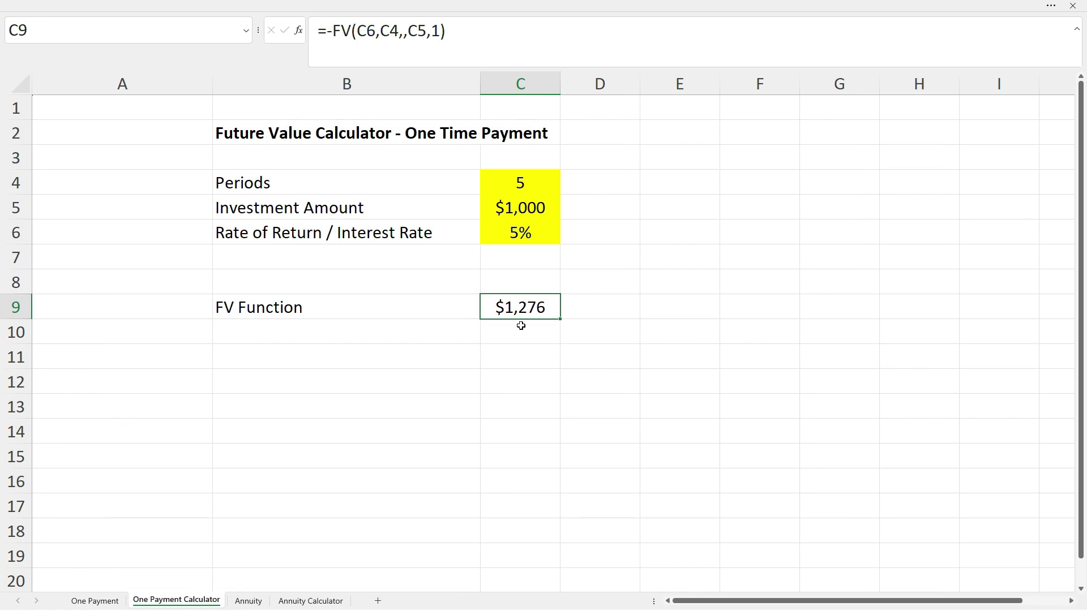
# Set Periods in C4 of the One Payment Calculator to 8 and compare it with the One Payment sheet's period layout.
pyautogui.click(539, 182)
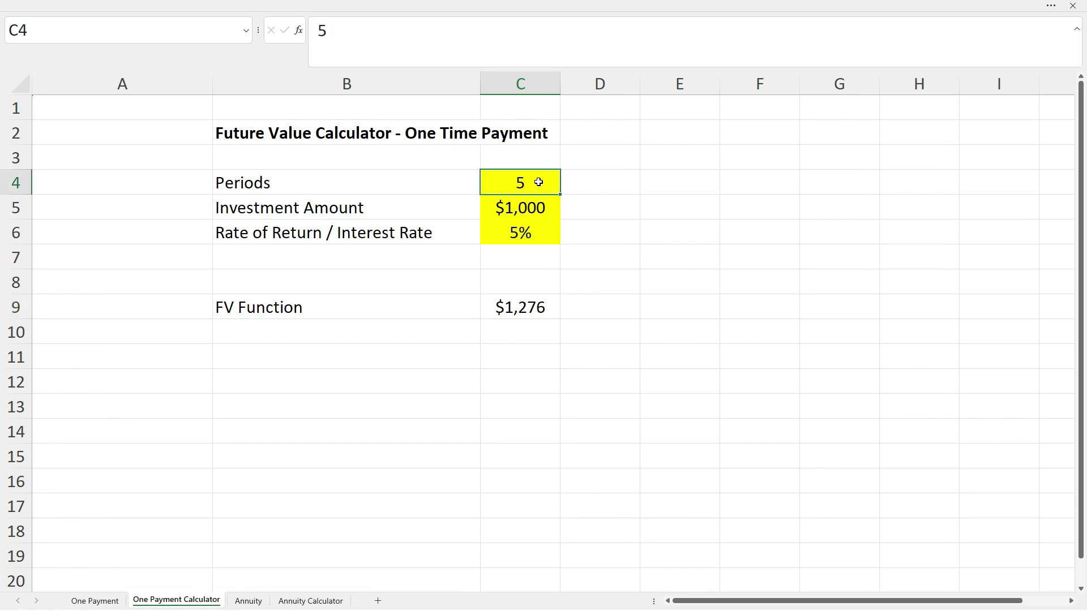
pyautogui.write('8')
pyautogui.press('Return')
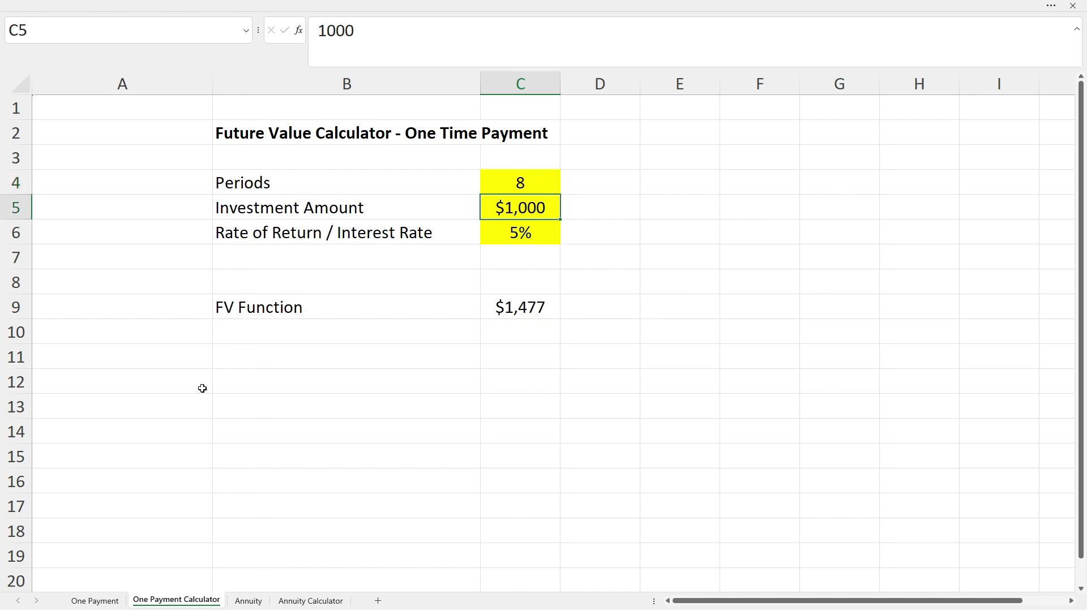
pyautogui.click(94, 601)
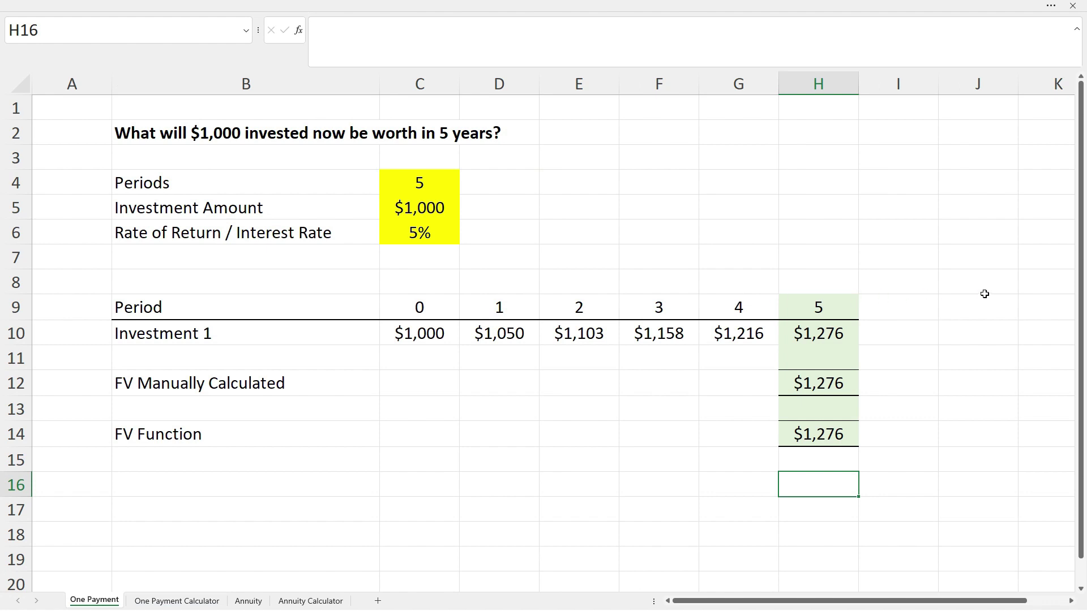
pyautogui.click(177, 602)
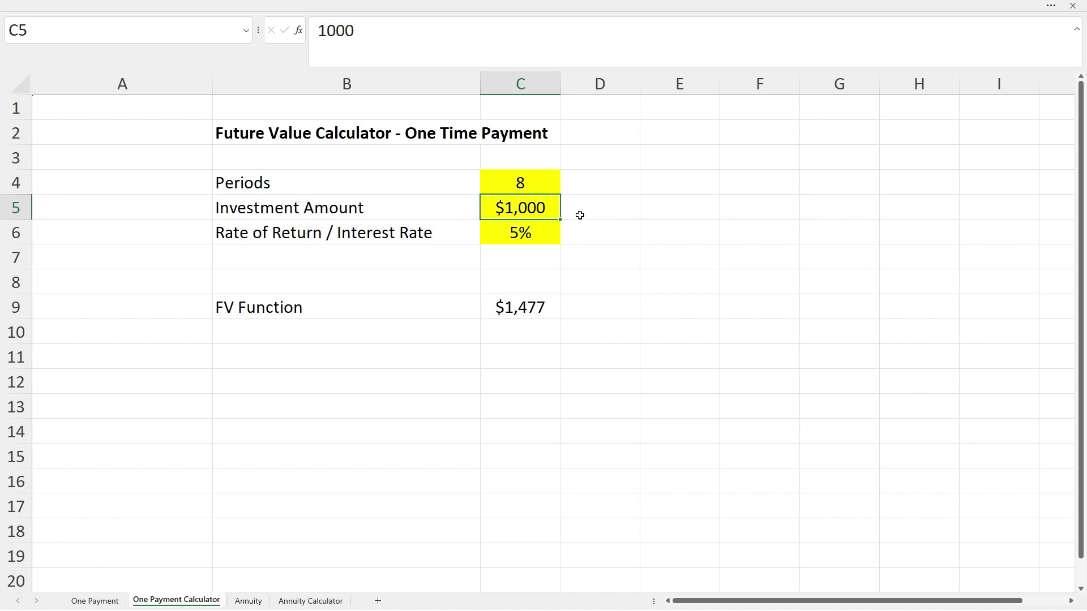
# Set the Investment Amount to $5,000 and the rate of return to 6%, and check the FV result in C9.
pyautogui.write('5000')
pyautogui.press('Return')
pyautogui.write('6')
pyautogui.press('Return')
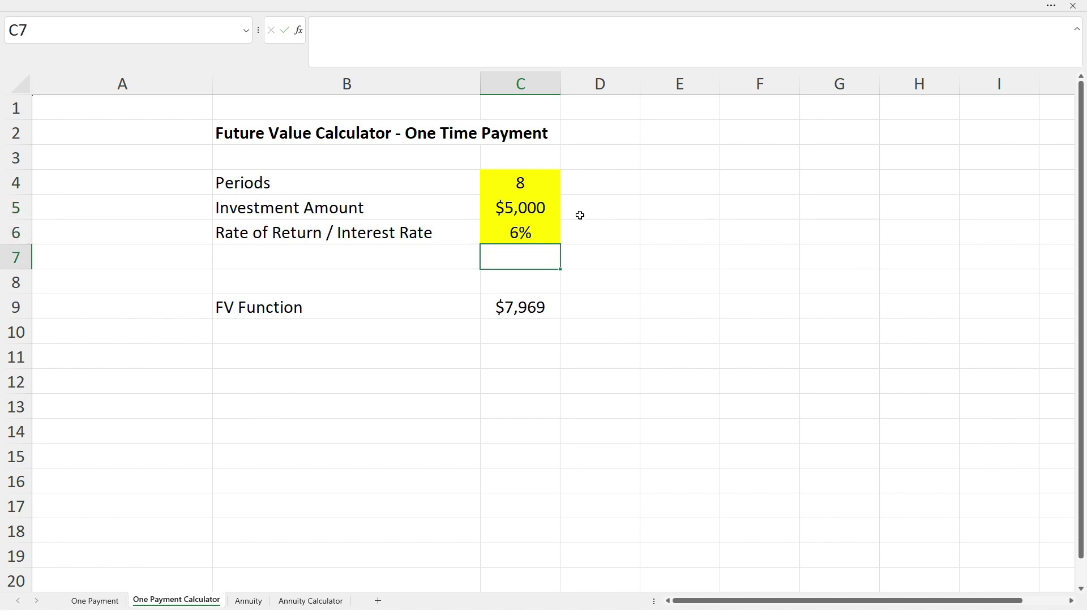
pyautogui.click(541, 308)
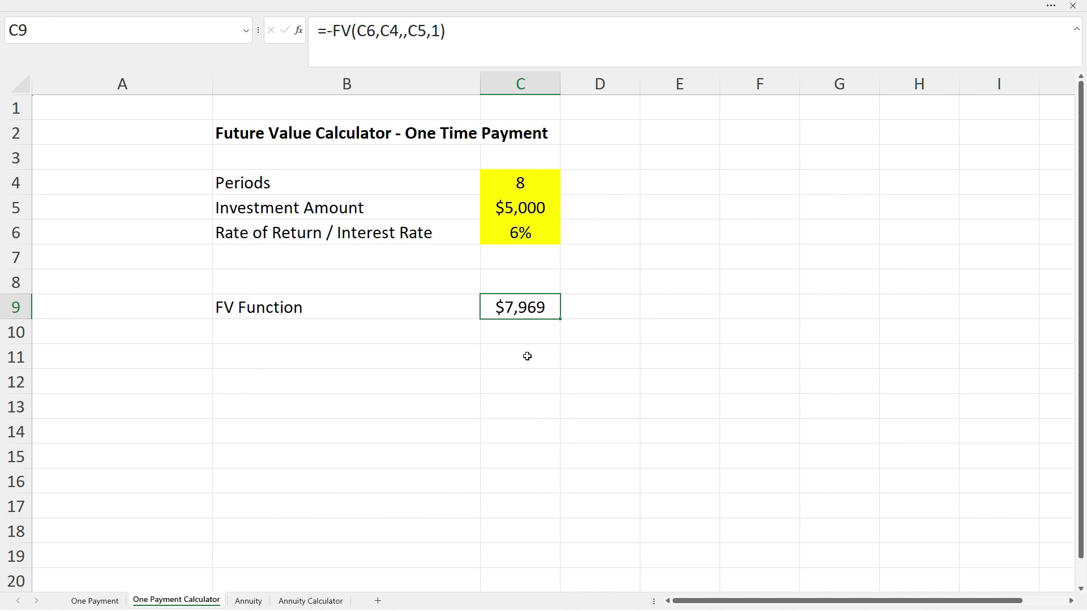
# Examine the starting amounts and first growth formulas of Investments 1 and 2 in the Annuity sheet.
pyautogui.click(250, 603)
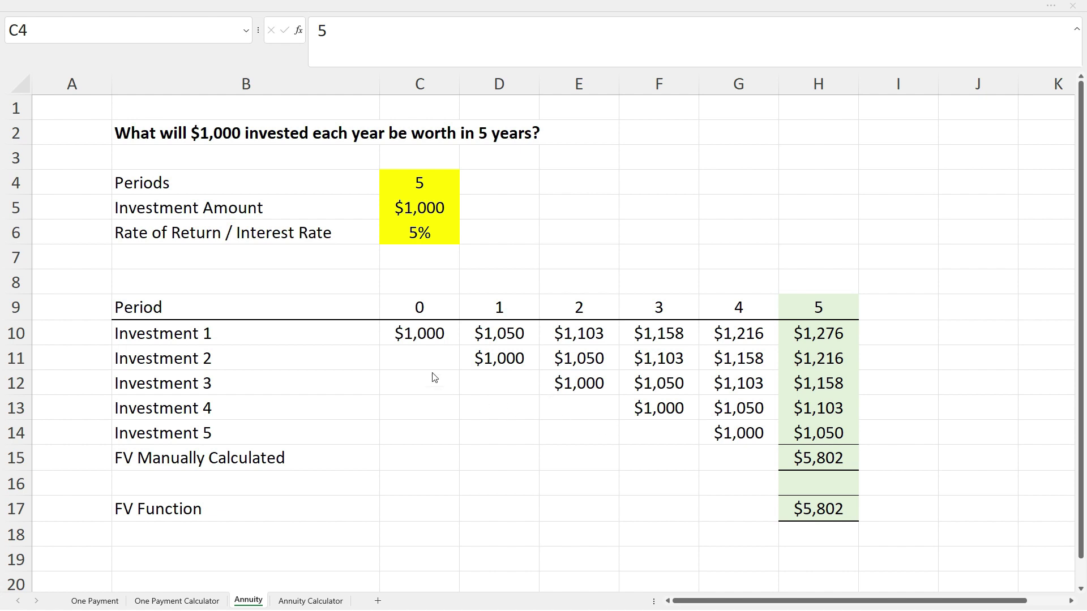
pyautogui.click(417, 337)
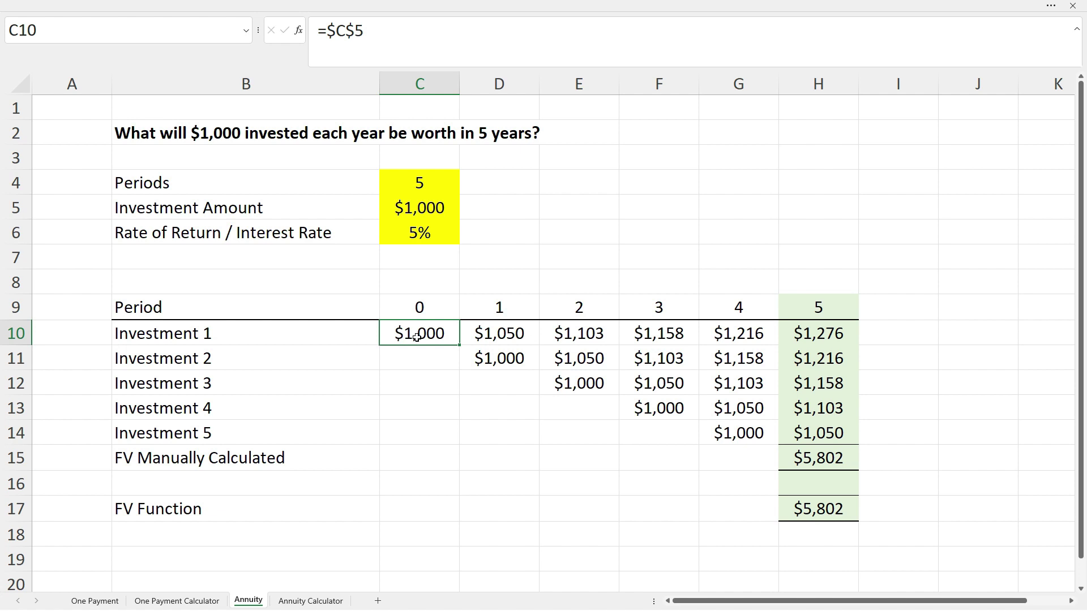
pyautogui.click(492, 336)
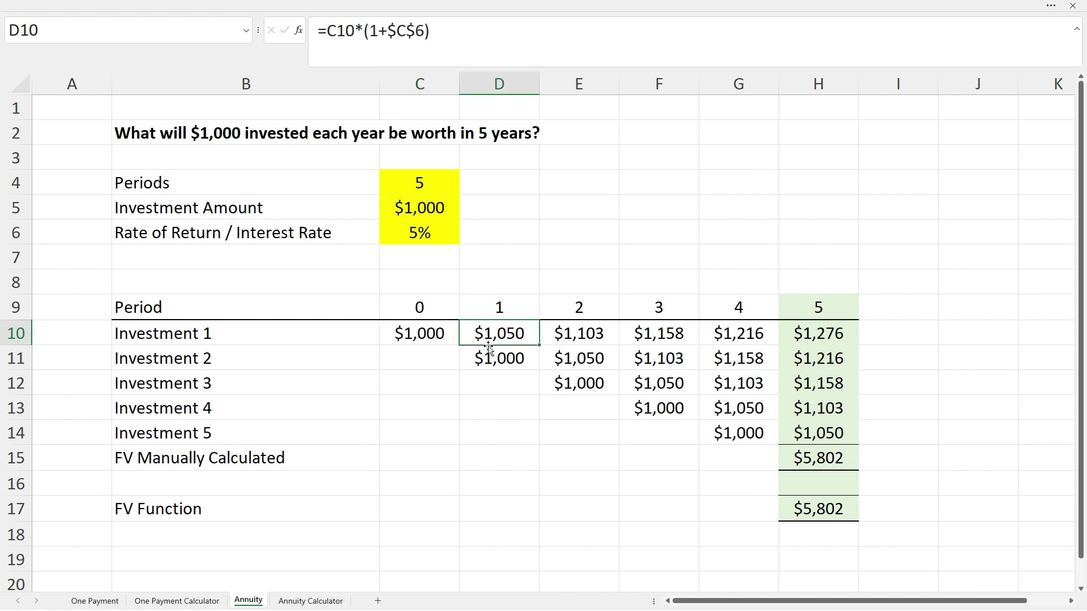
pyautogui.click(498, 360)
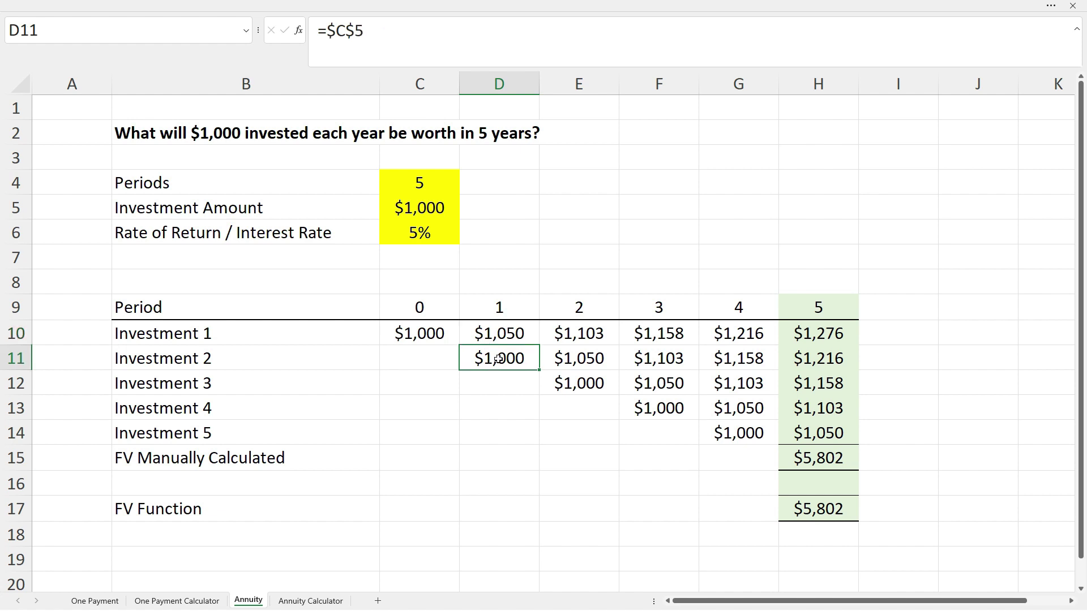
pyautogui.click(569, 358)
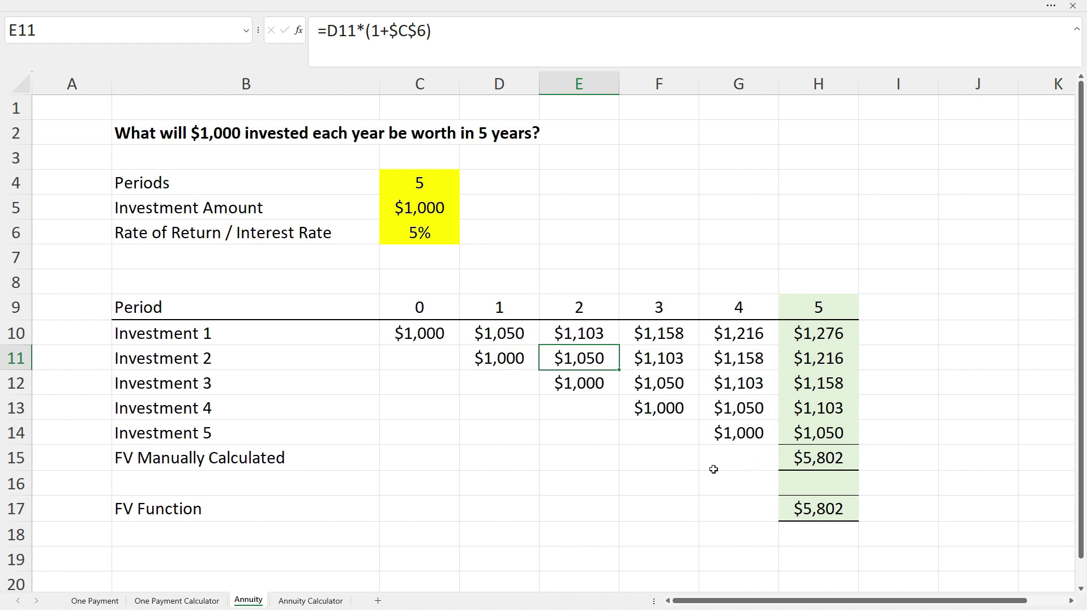
# Trace the growth formulas across the periods of Investment 1 and the cells referenced by Investment 3's period 4 formula.
pyautogui.click(523, 333)
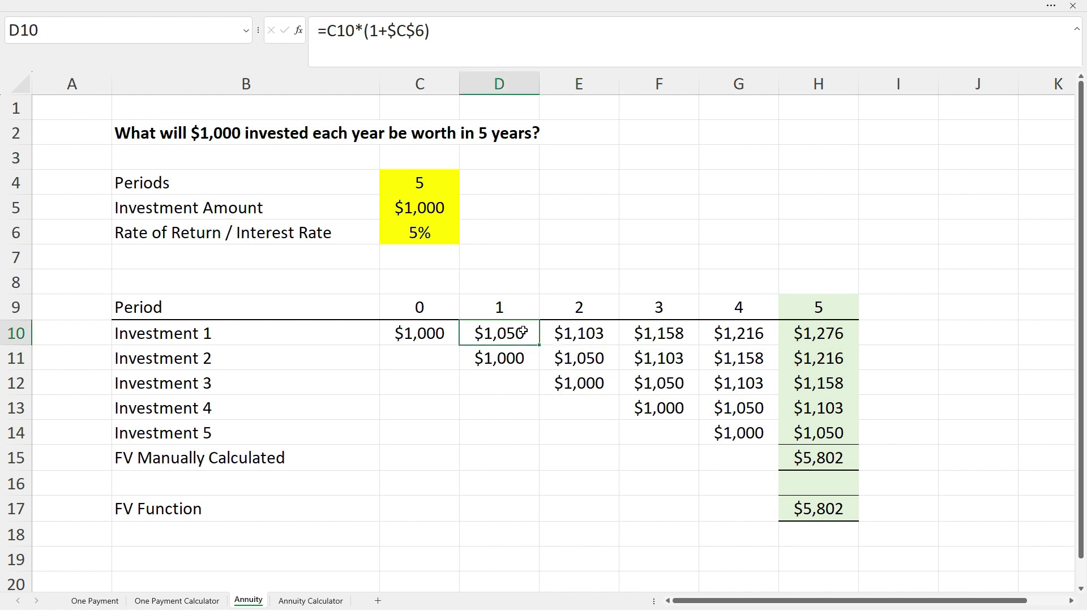
pyautogui.click(578, 333)
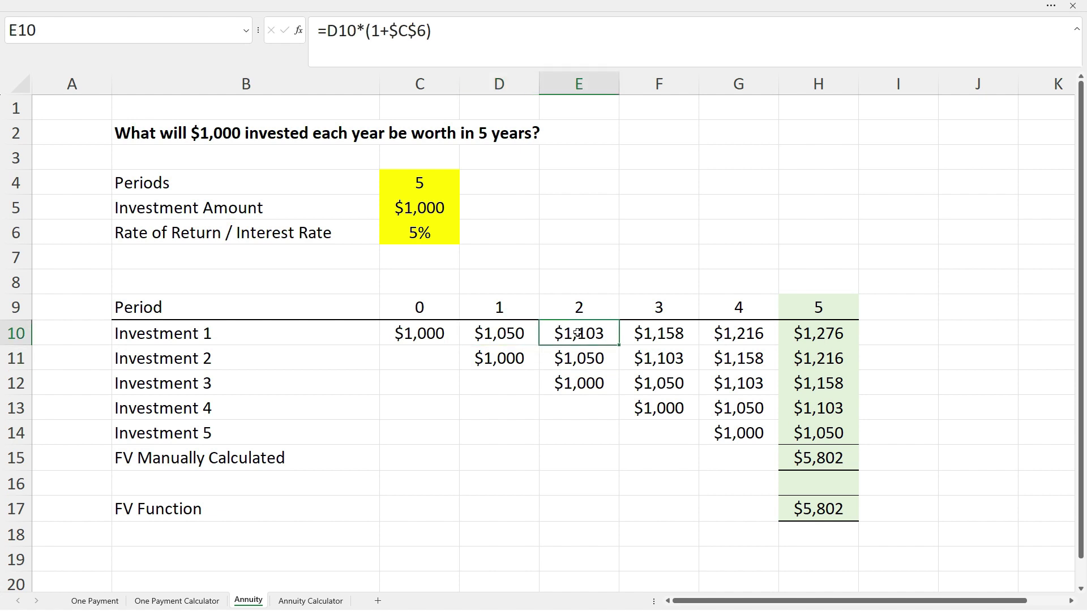
pyautogui.click(648, 339)
pyautogui.click(745, 338)
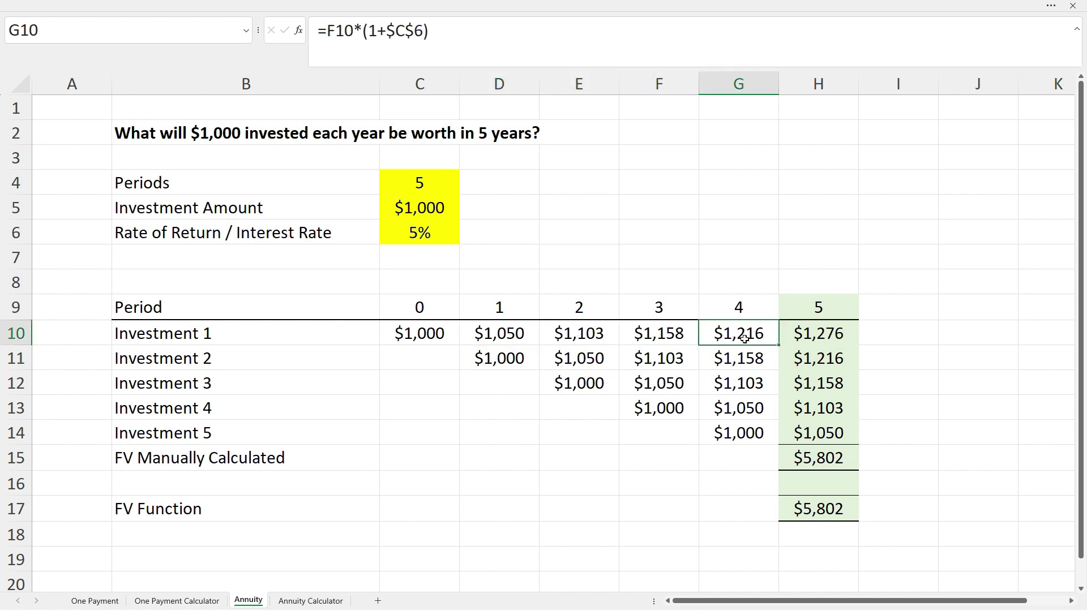
pyautogui.click(738, 385)
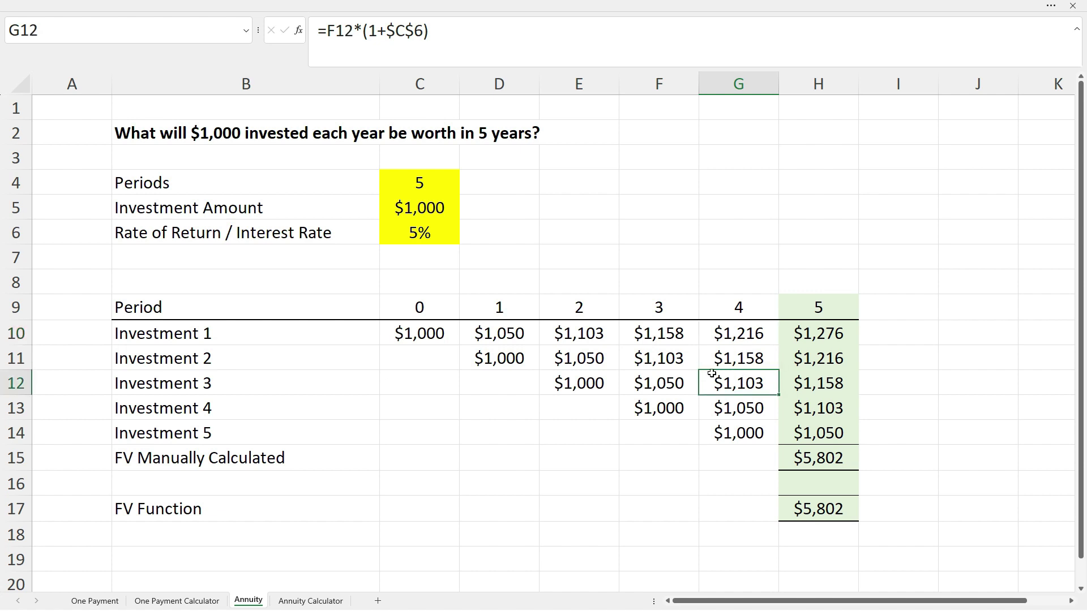
pyautogui.click(483, 50)
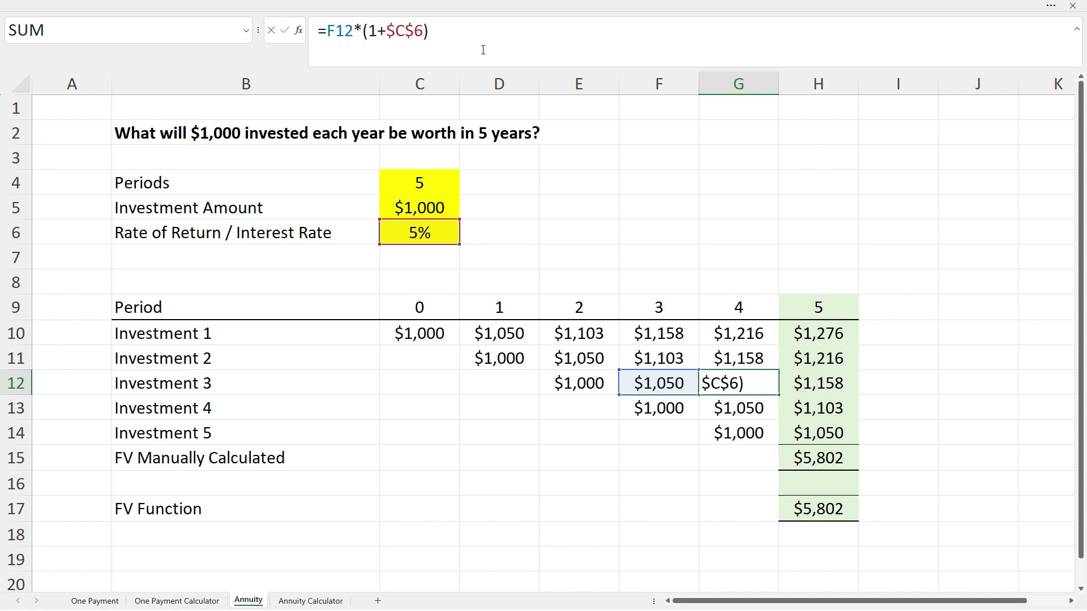
pyautogui.press('Escape')
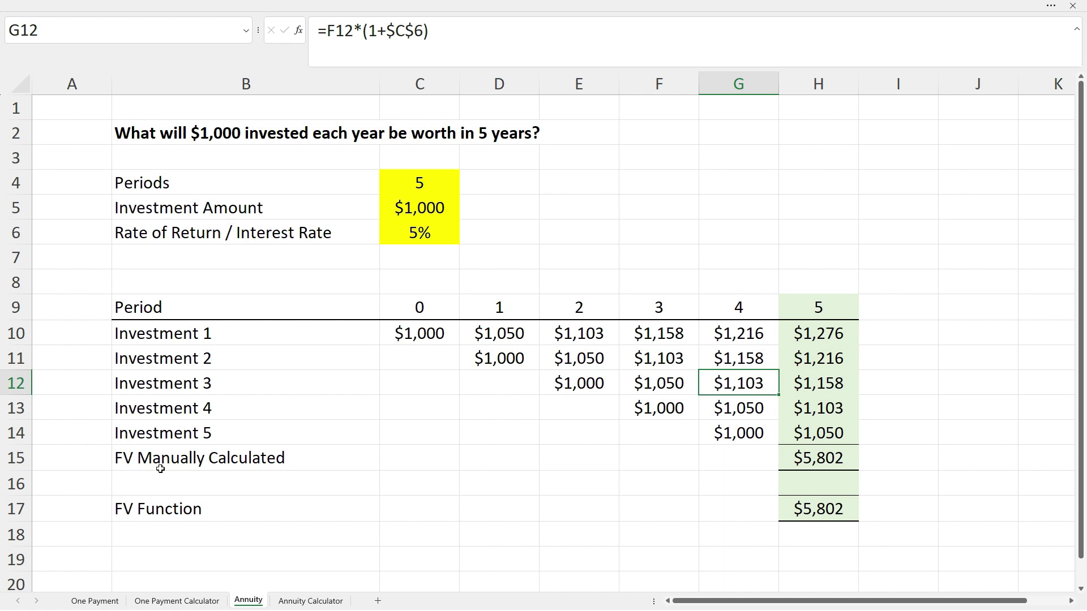
# Examine the SUM formula for FV Manually Calculated in H15 and the range it adds up.
pyautogui.click(254, 471)
pyautogui.click(798, 464)
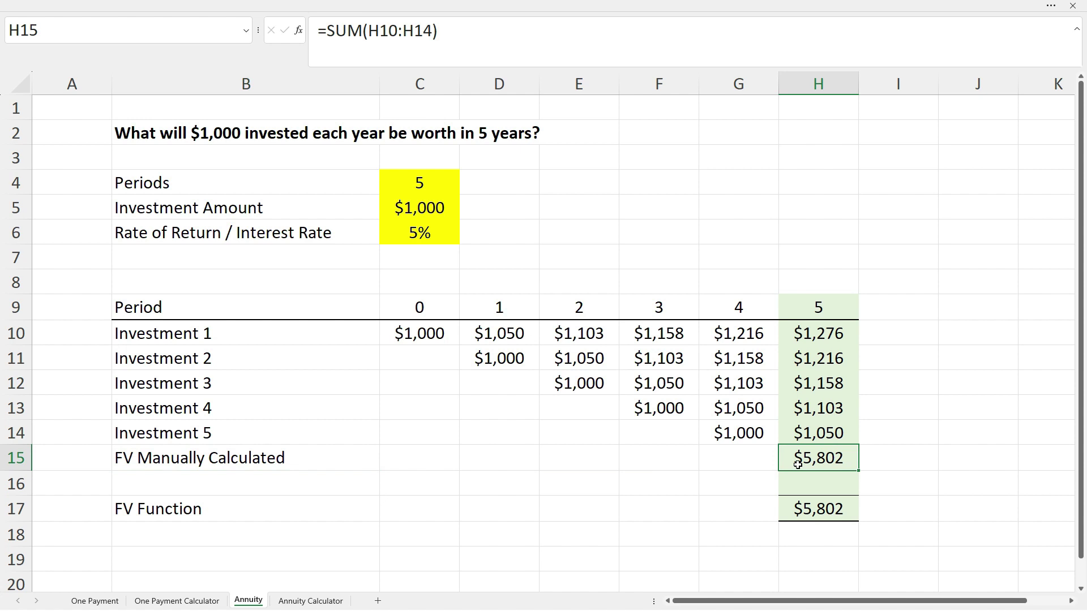
pyautogui.click(408, 30)
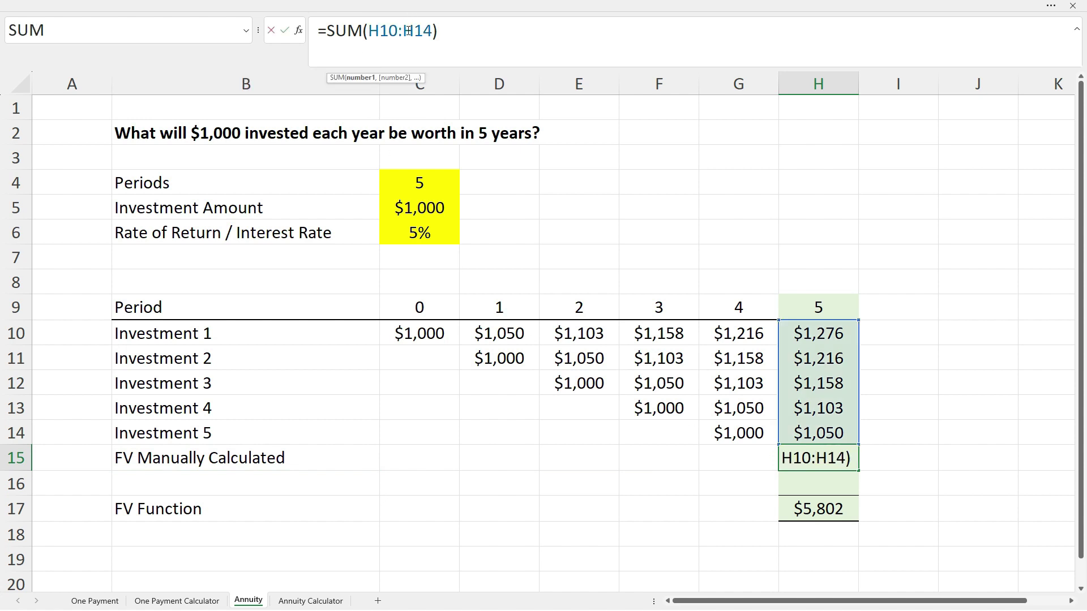
pyautogui.press('Escape')
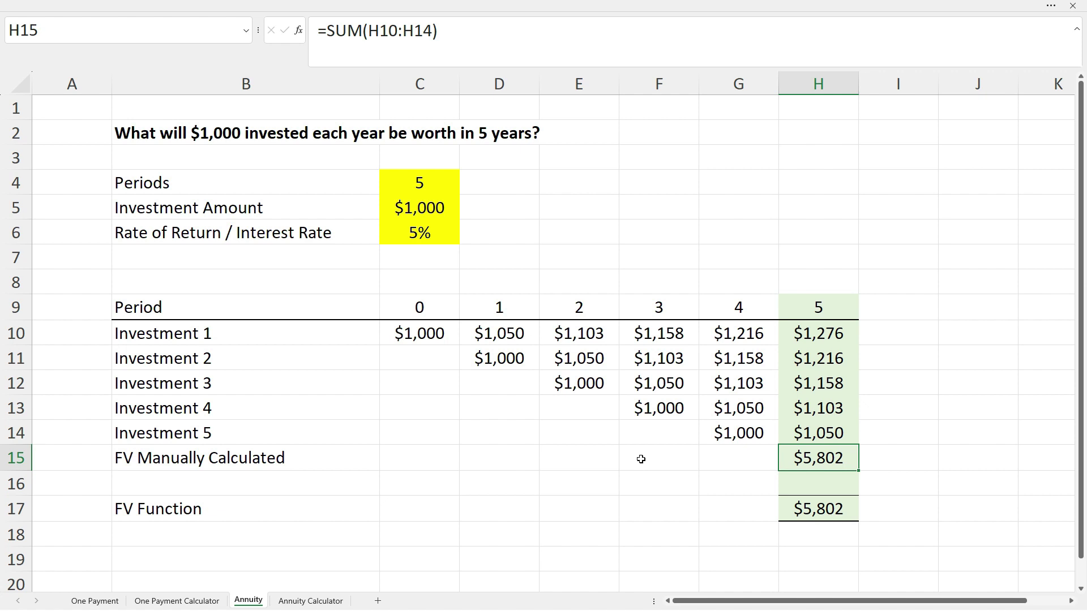
# Examine the FV formula in H17 of the Annuity sheet, including its number-of-periods and payment arguments.
pyautogui.click(315, 513)
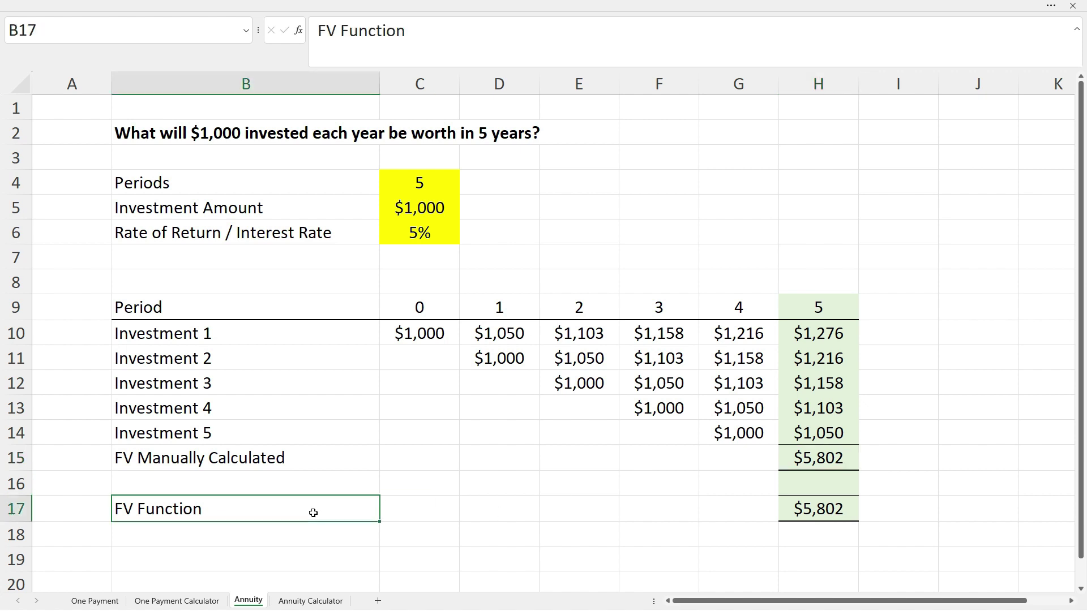
pyautogui.click(816, 516)
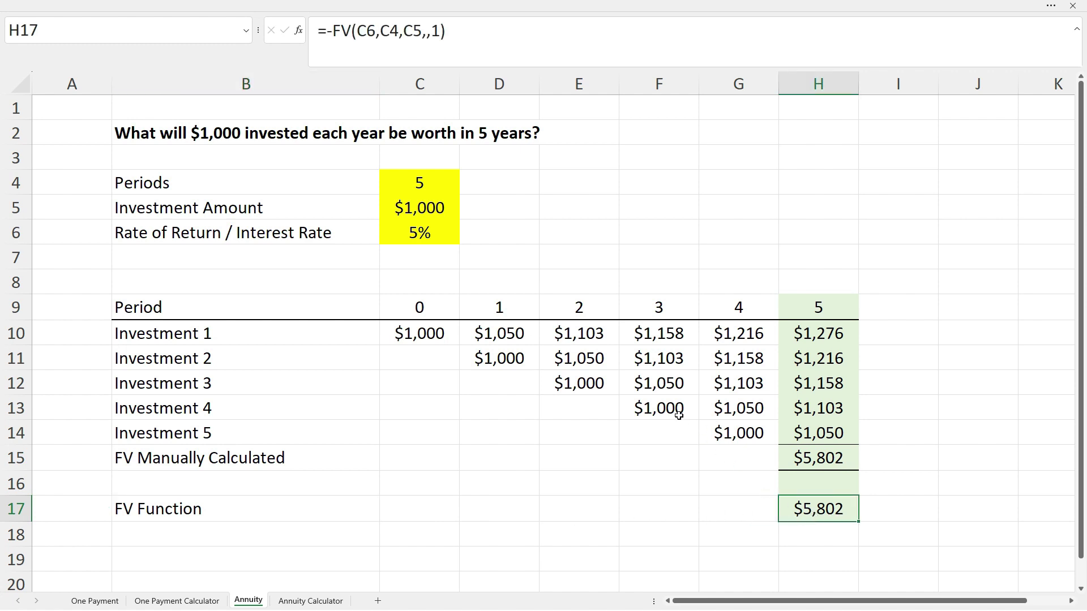
pyautogui.click(459, 38)
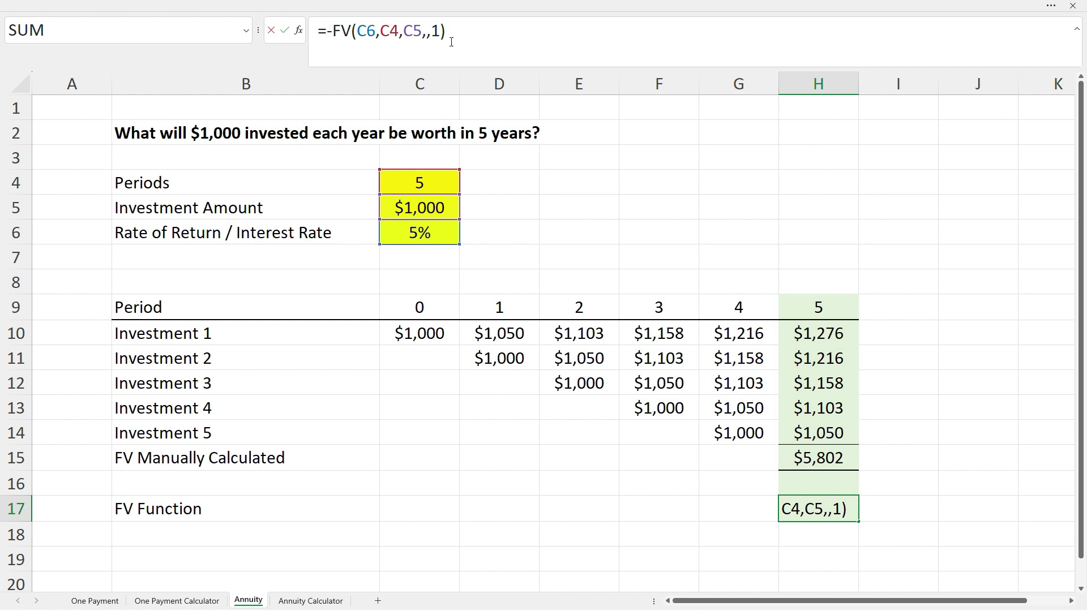
pyautogui.click(390, 31)
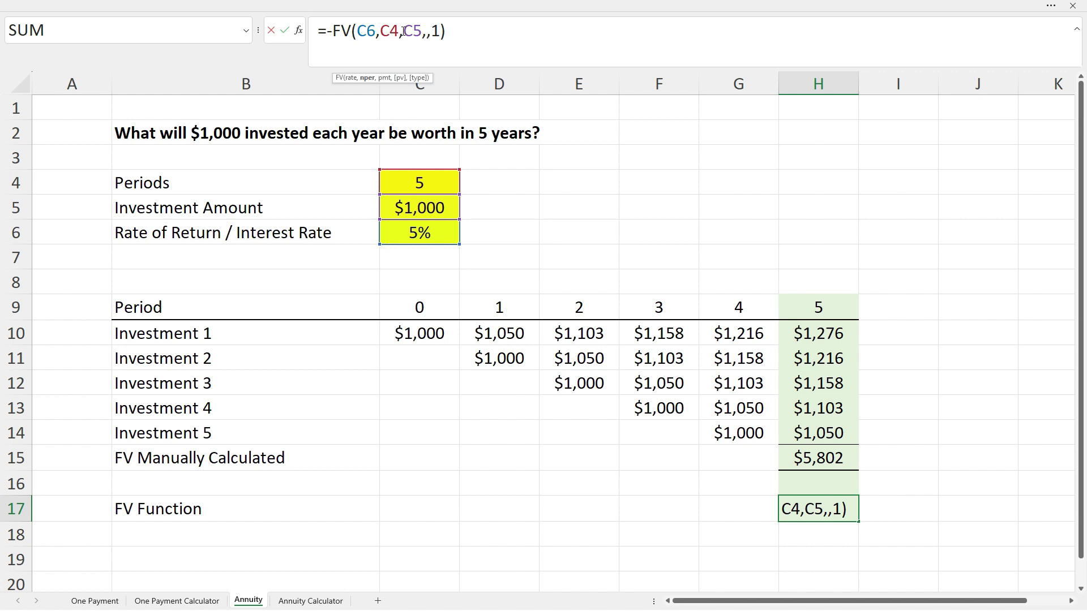
pyautogui.click(407, 30)
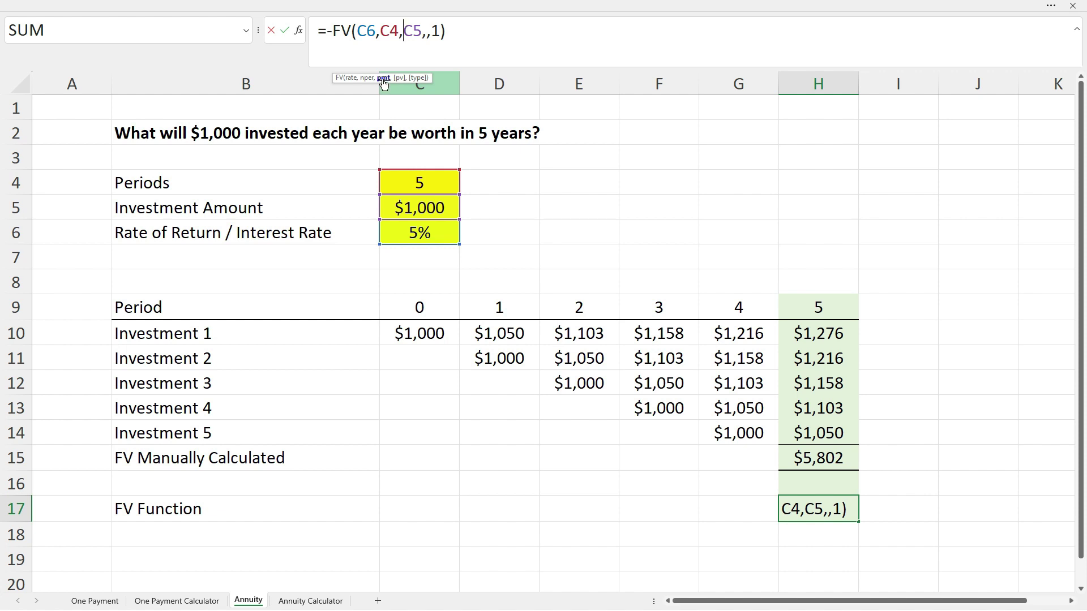
pyautogui.hotkey('ctrl', 'Return')
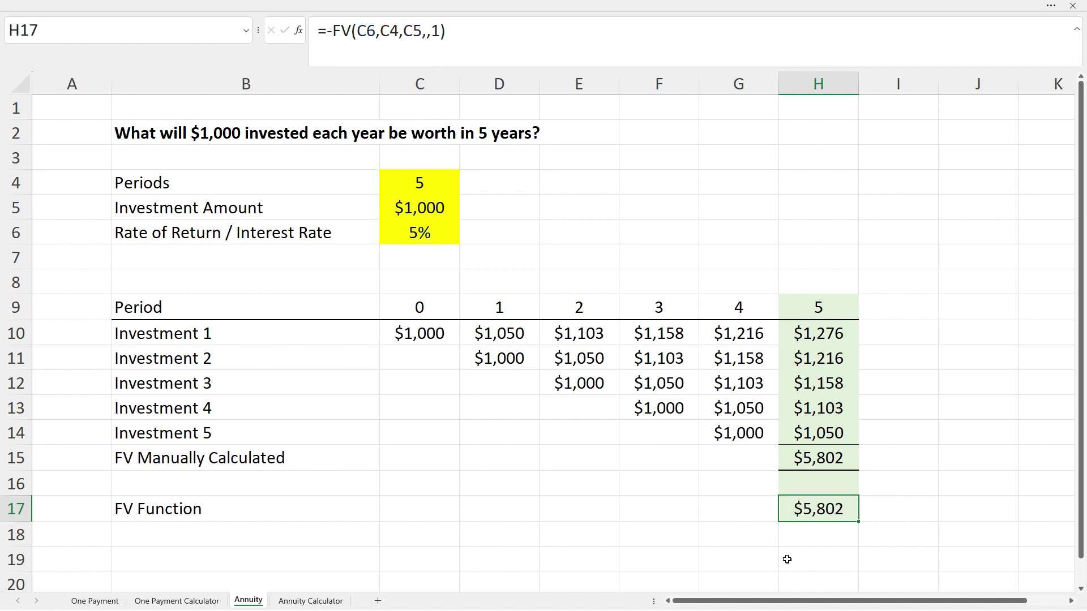
pyautogui.click(807, 556)
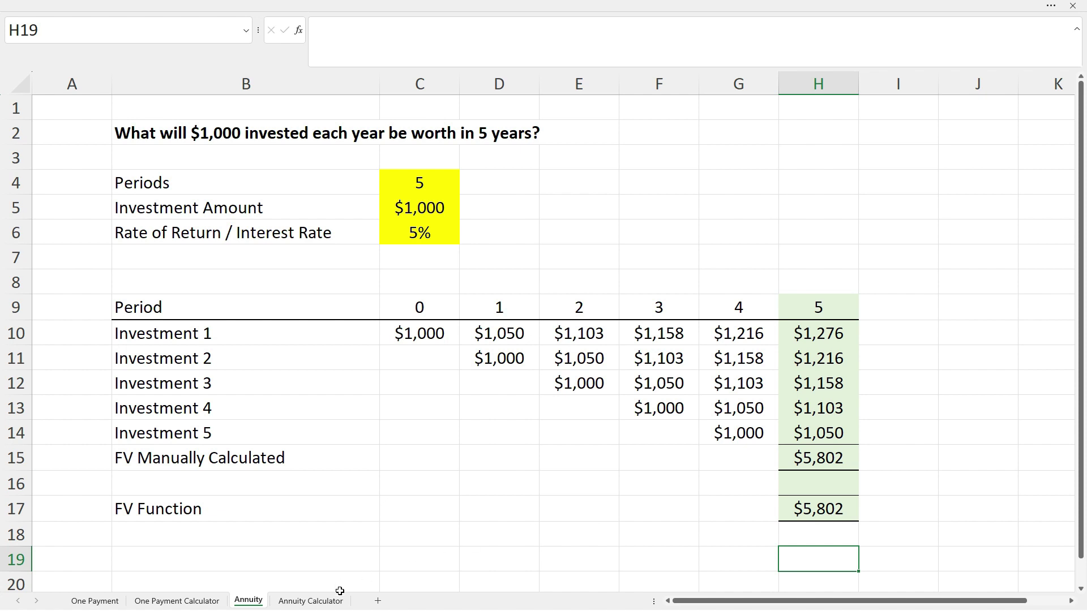
# Examine the FV formula in C9 of the Annuity Calculator sheet and the input cells it references.
pyautogui.click(324, 605)
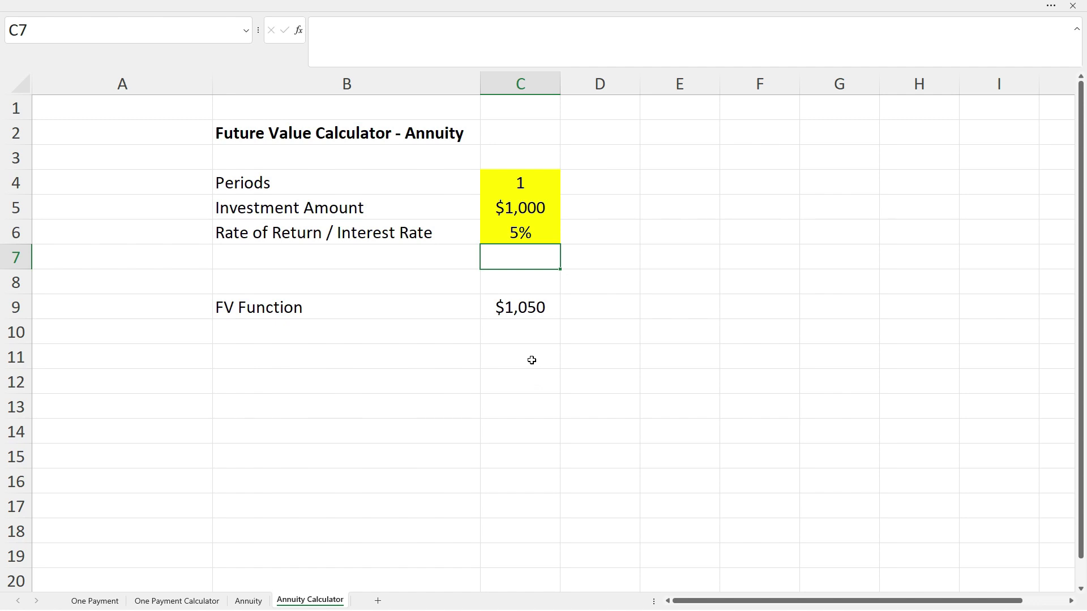
pyautogui.click(526, 309)
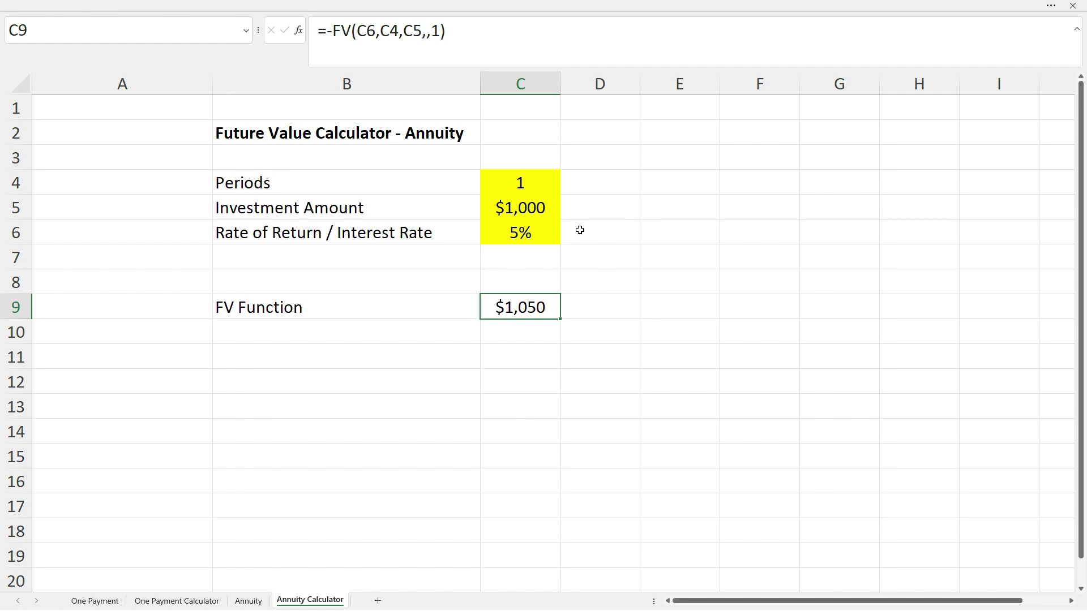
pyautogui.click(456, 52)
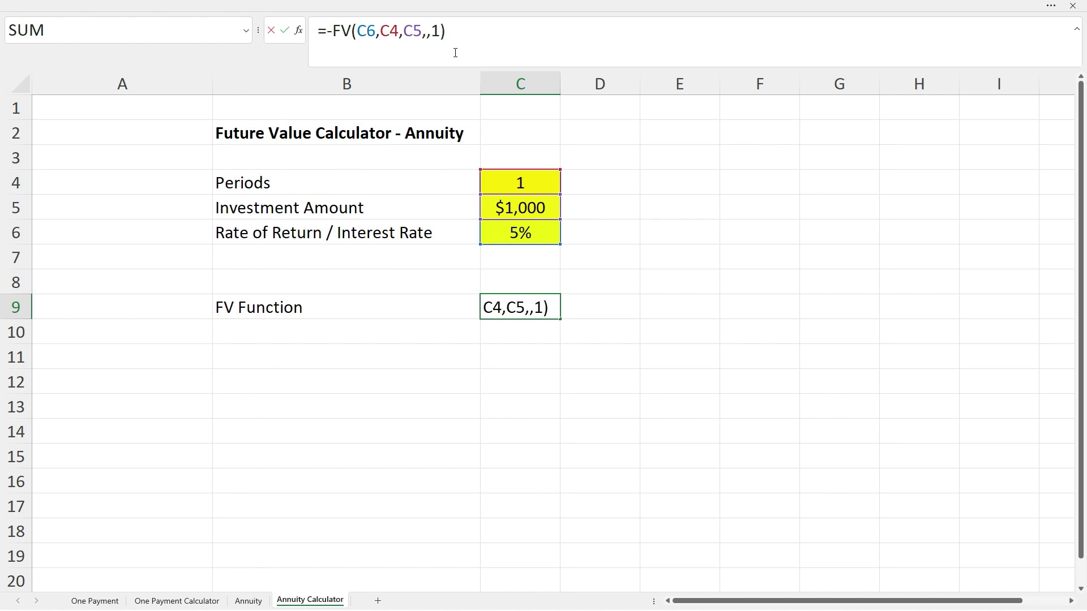
pyautogui.hotkey('ctrl', 'Return')
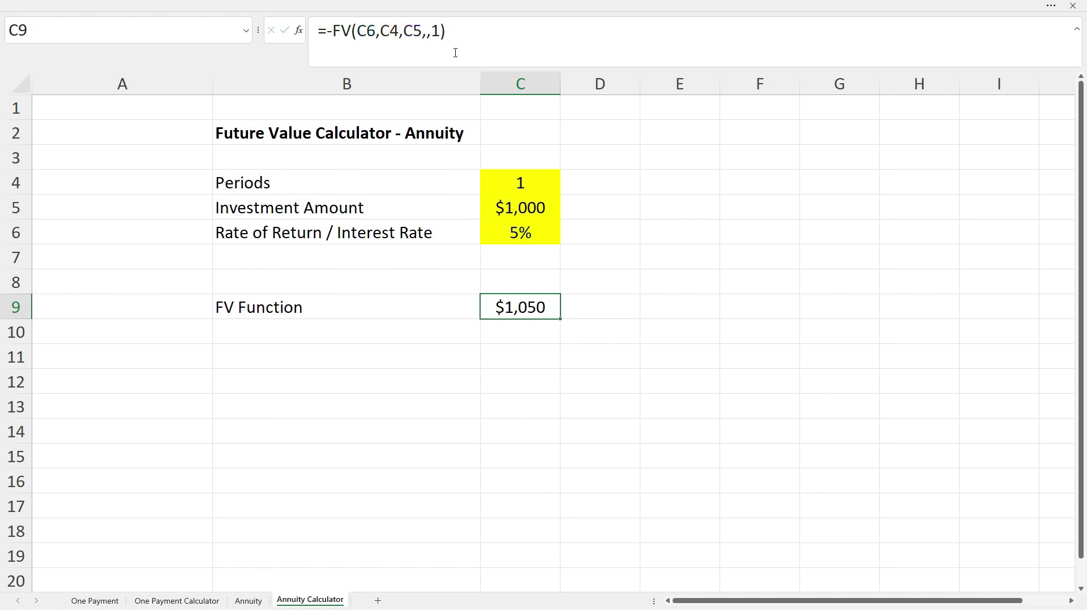
# Set Periods in C4 of the Annuity Calculator to 5 and compare C9 with the Annuity sheet's FV function and manual results.
pyautogui.click(522, 186)
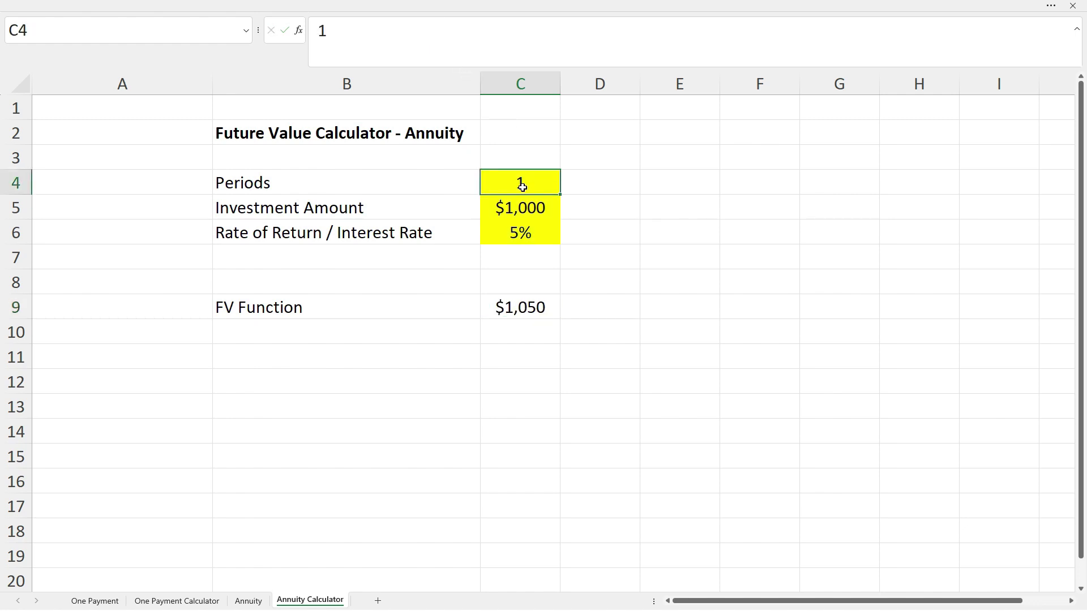
pyautogui.write('5')
pyautogui.press('Return')
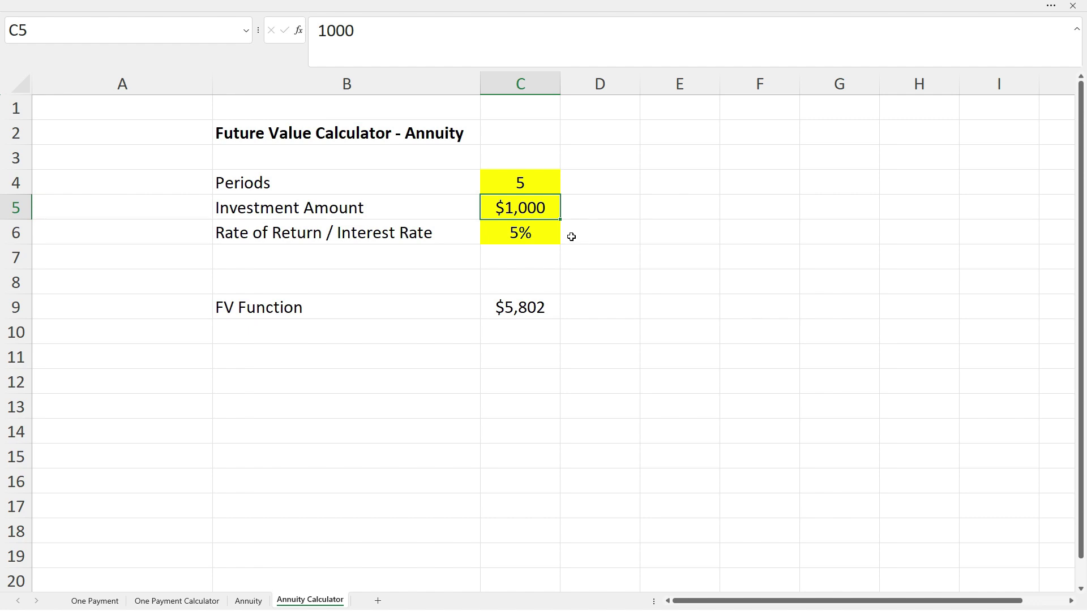
pyautogui.click(535, 304)
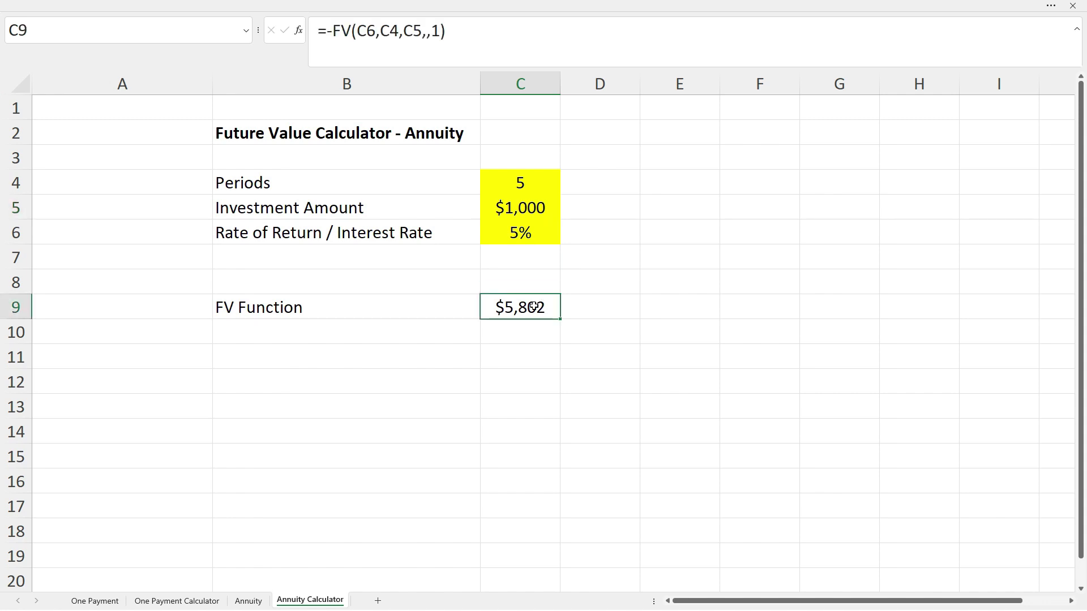
pyautogui.click(249, 601)
pyautogui.click(804, 518)
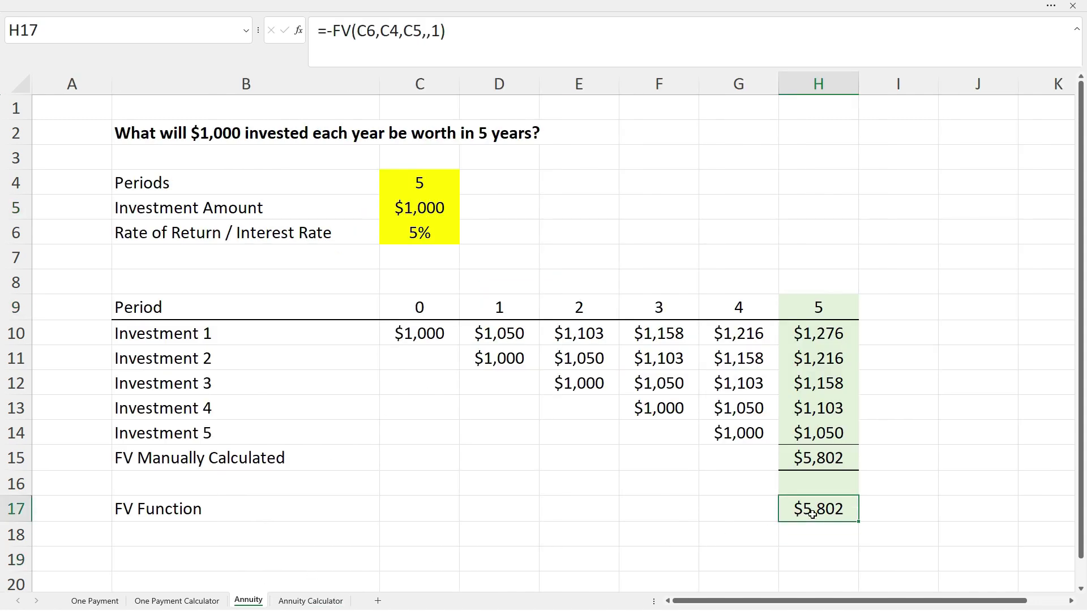
pyautogui.click(820, 459)
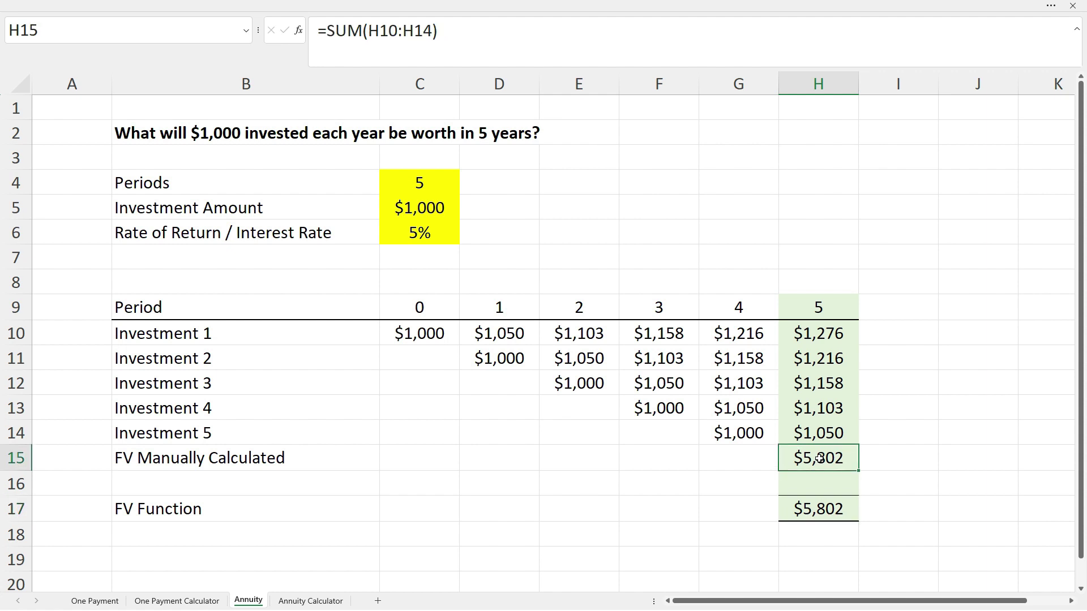
# In the Annuity Calculator, set Periods to 7, the Investment Amount to $200 and the rate of return to 8%.
pyautogui.click(316, 601)
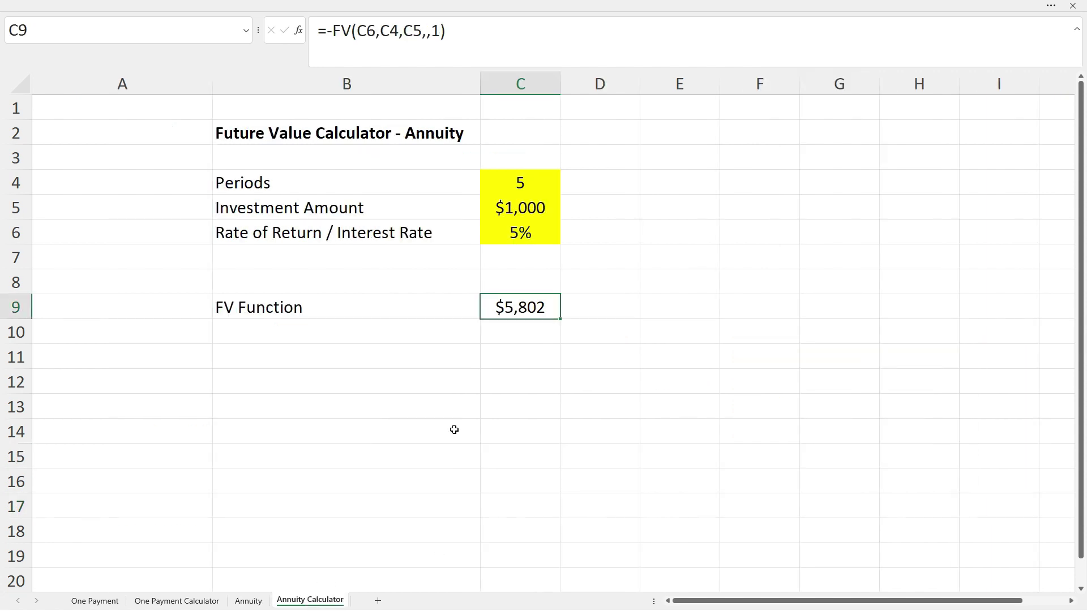
pyautogui.click(511, 174)
pyautogui.write('7')
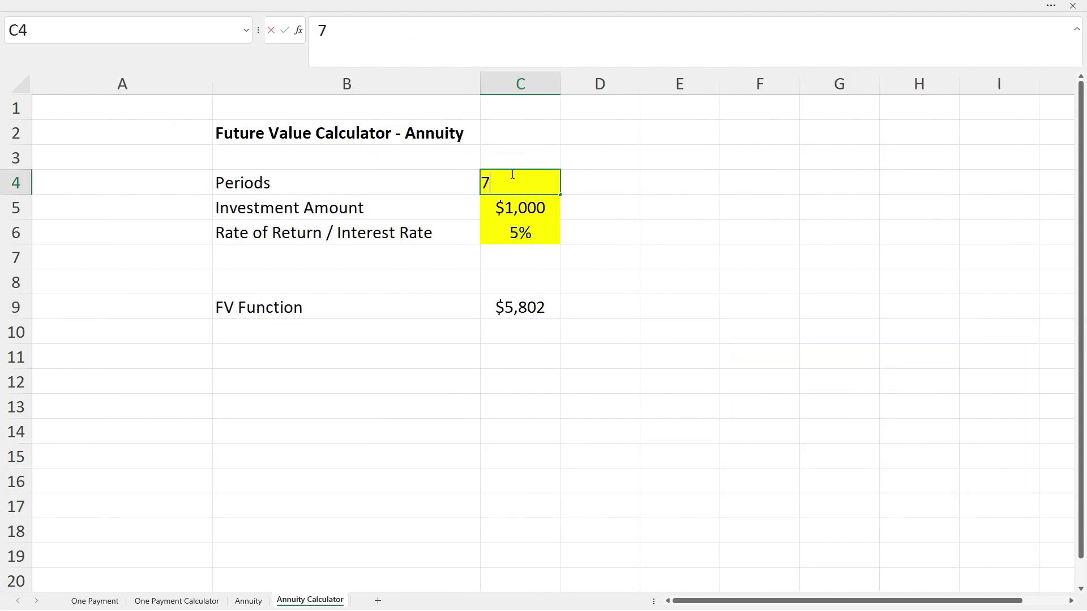
pyautogui.press('Return')
pyautogui.write('200')
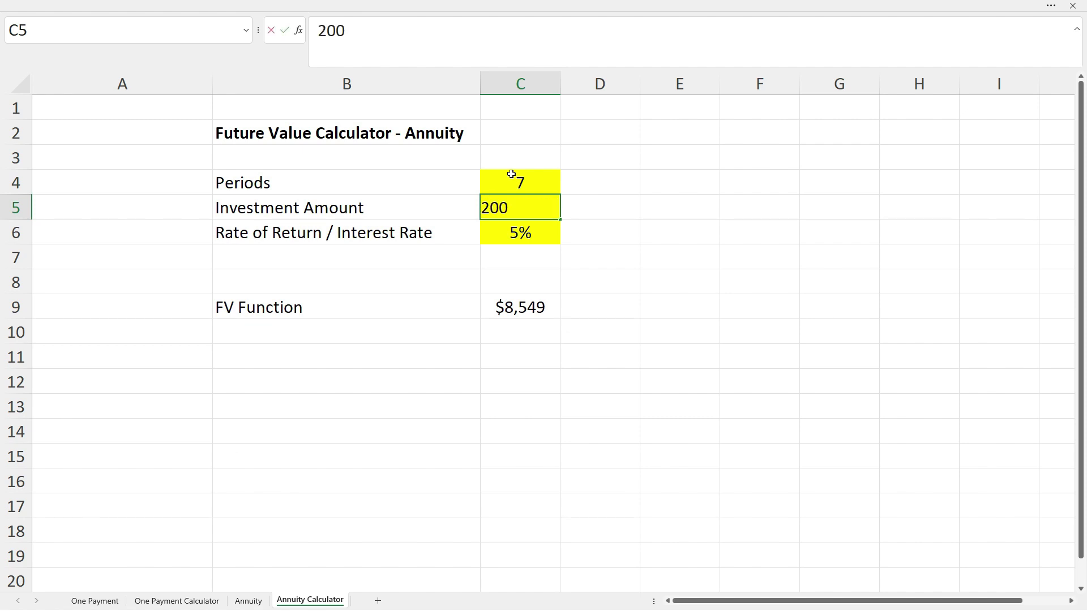
pyautogui.press('Return')
pyautogui.write('8')
pyautogui.press('Return')
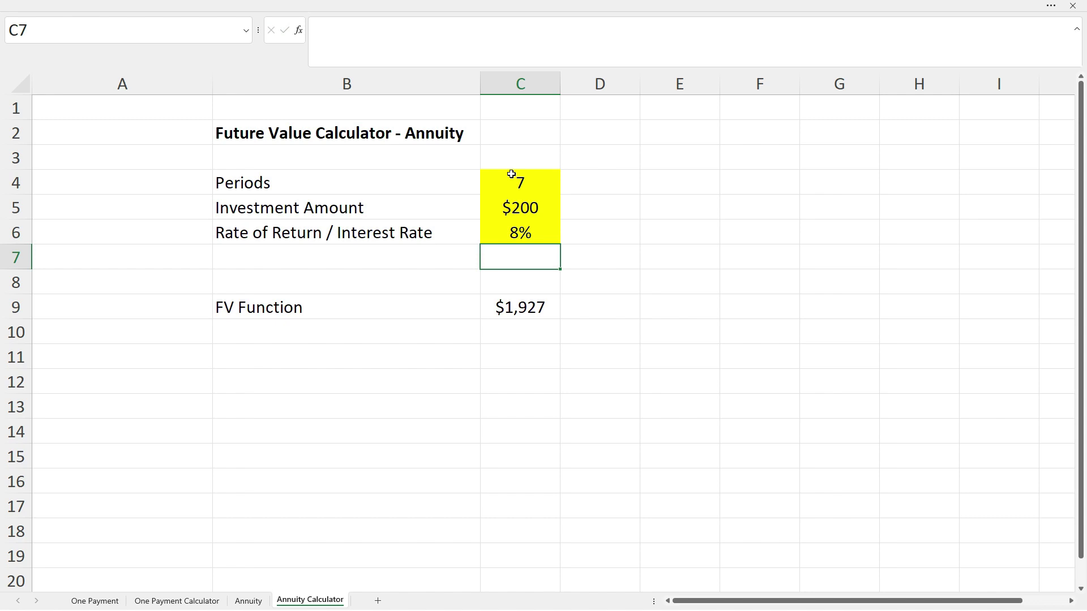
pyautogui.click(520, 358)
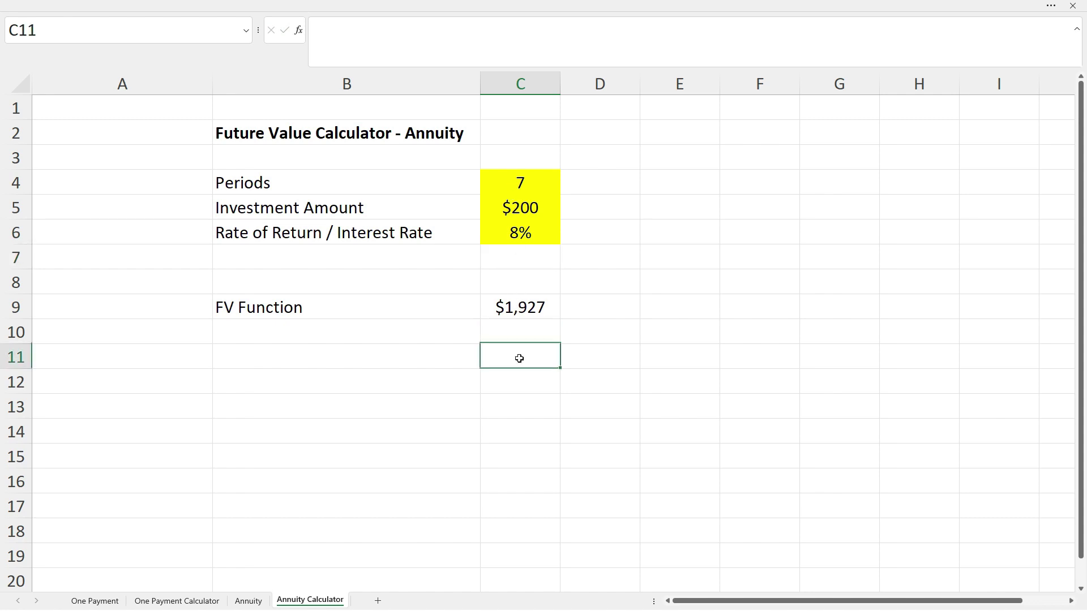